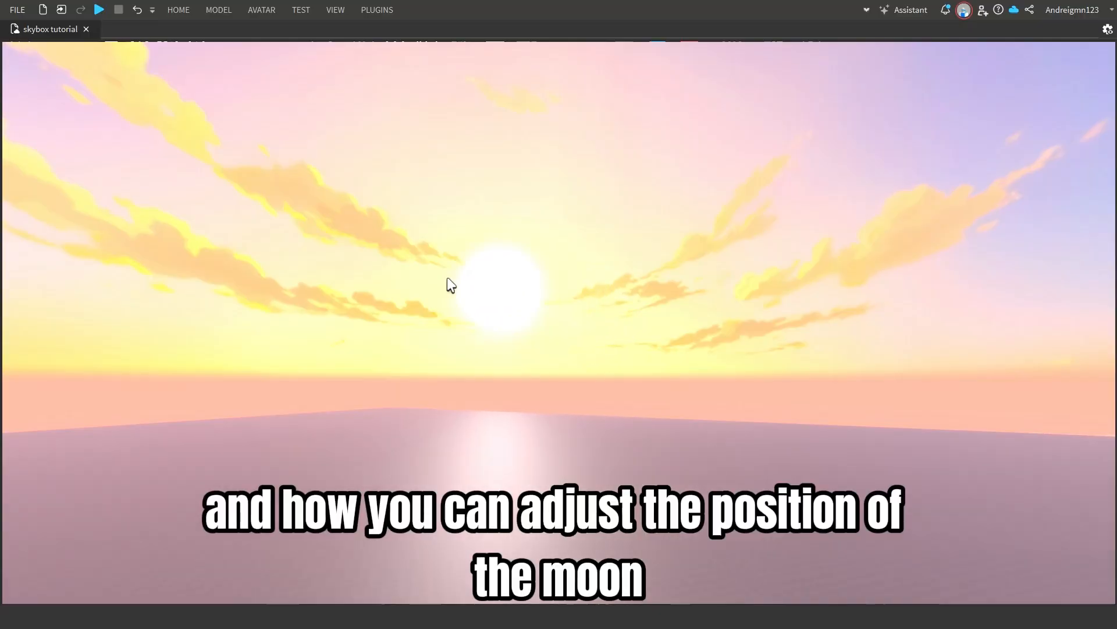
mouse_move(448, 284)
left_mouse_down()
mouse_move(564, 402)
mouse_move(327, 238)
mouse_move(590, 439)
mouse_move(539, 485)
mouse_move(886, 550)
mouse_move(1105, 512)
mouse_move(1116, 501)
mouse_move(1116, 611)
left_mouse_up()
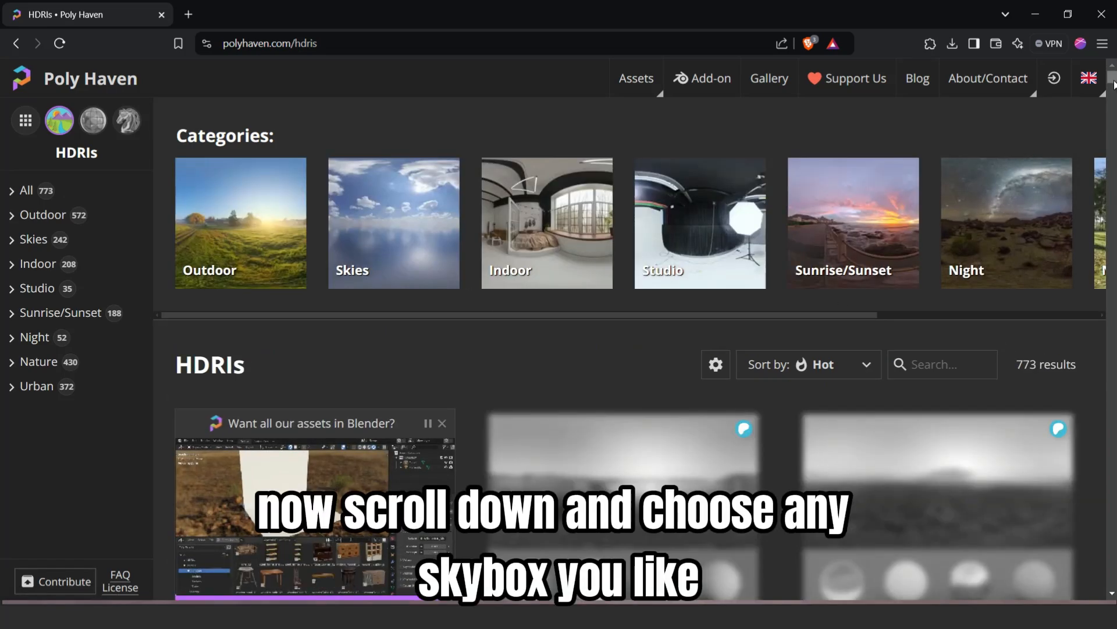
Browse the Poly Haven HDRIs and open the Qwantani Dusk 2 asset page.
scroll(1055, 266, "down", 5)
scroll(629, 349, "down", 2)
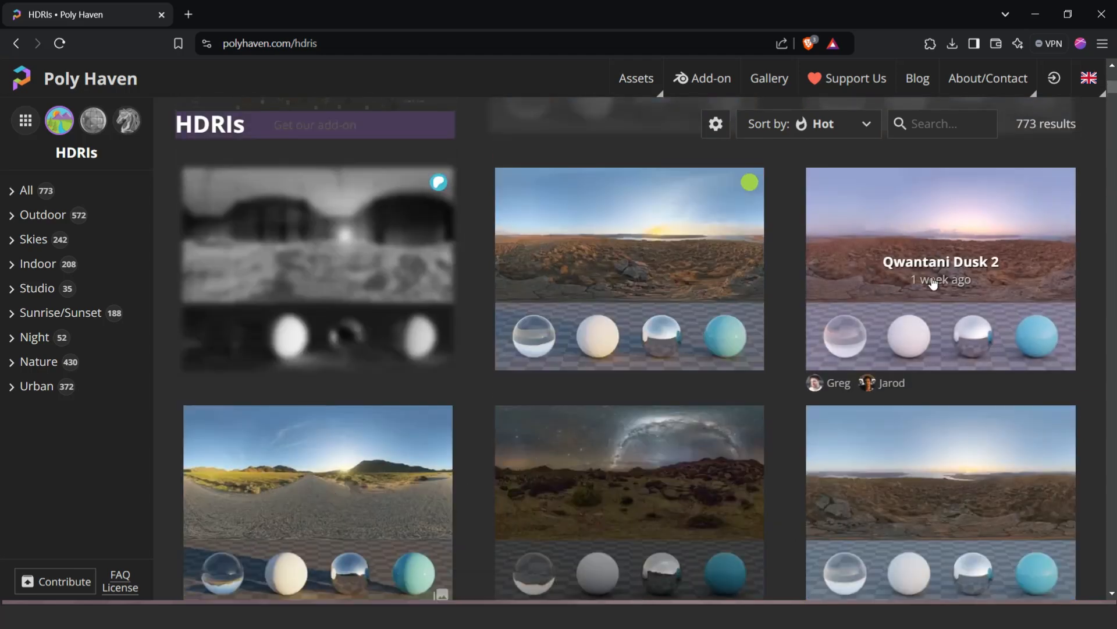
left_click(870, 274)
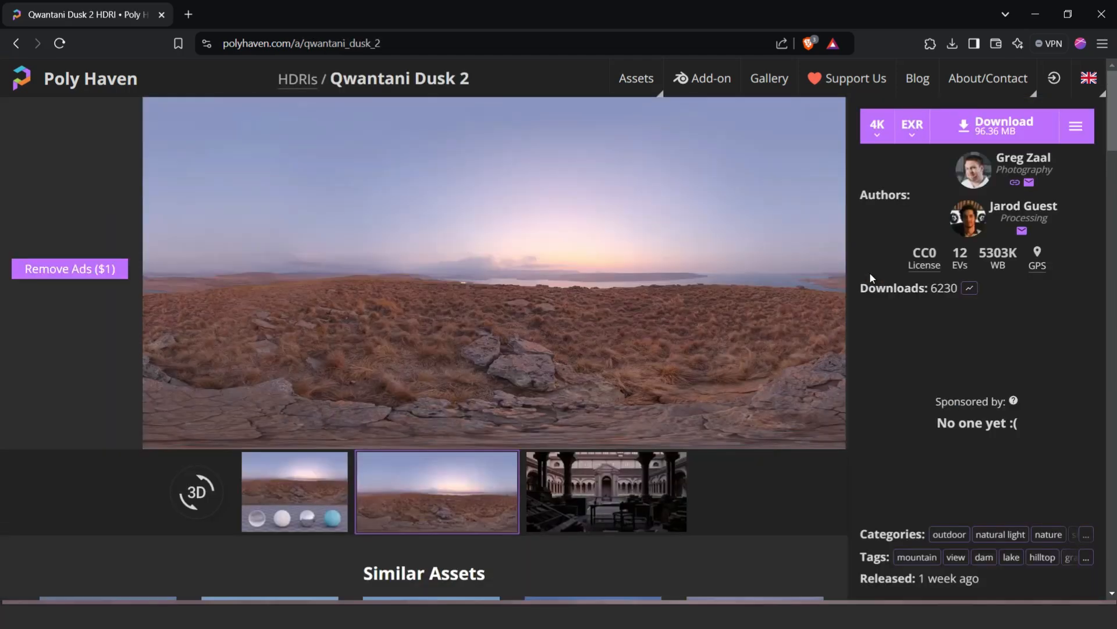
Set the Qwantani Dusk 2 file format to HDR, keep the 4K resolution, and download it.
left_click(912, 126)
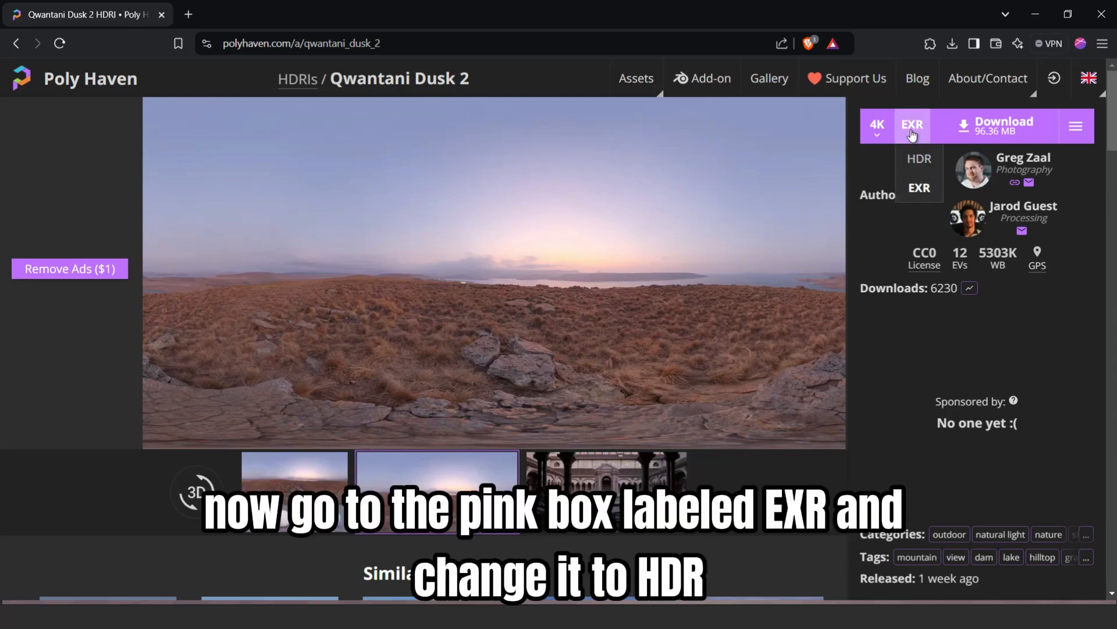
left_click(919, 161)
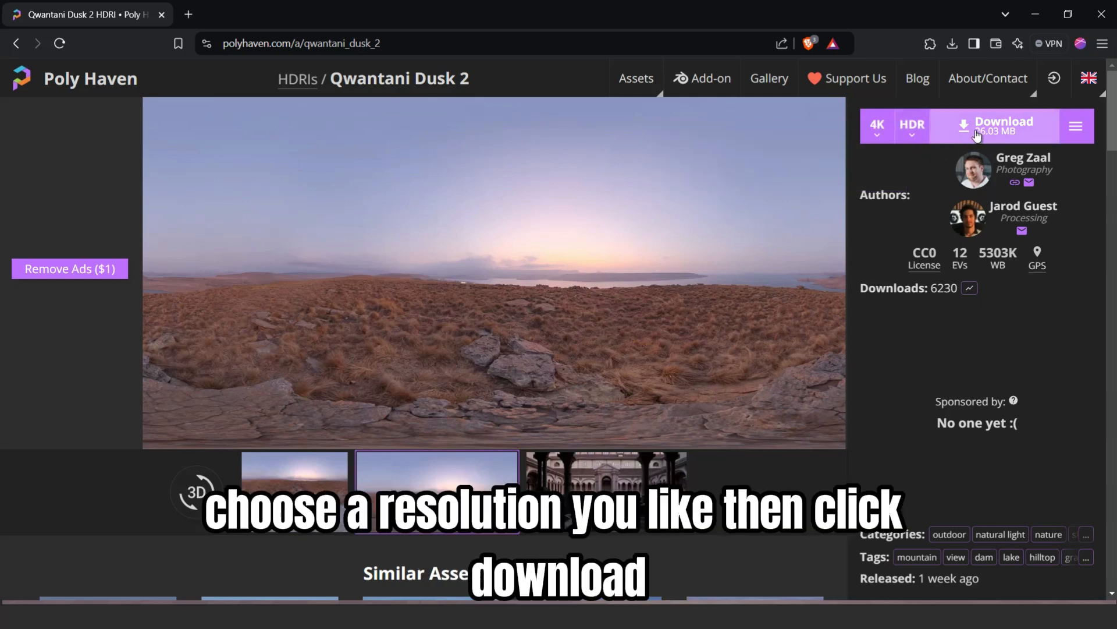
left_click(877, 126)
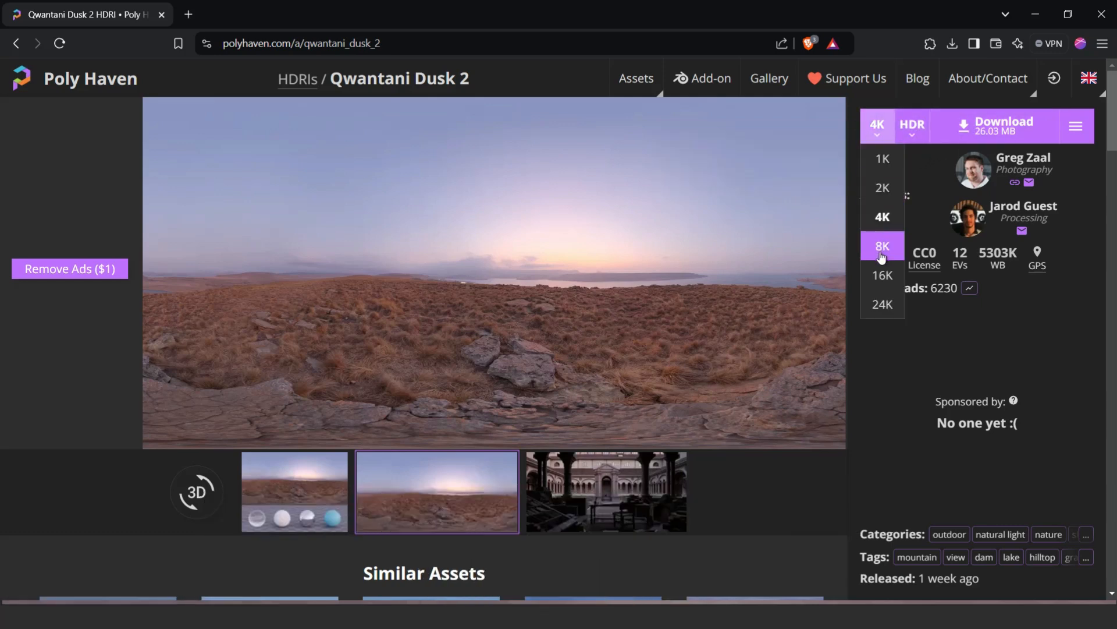
left_click(881, 127)
left_click(983, 127)
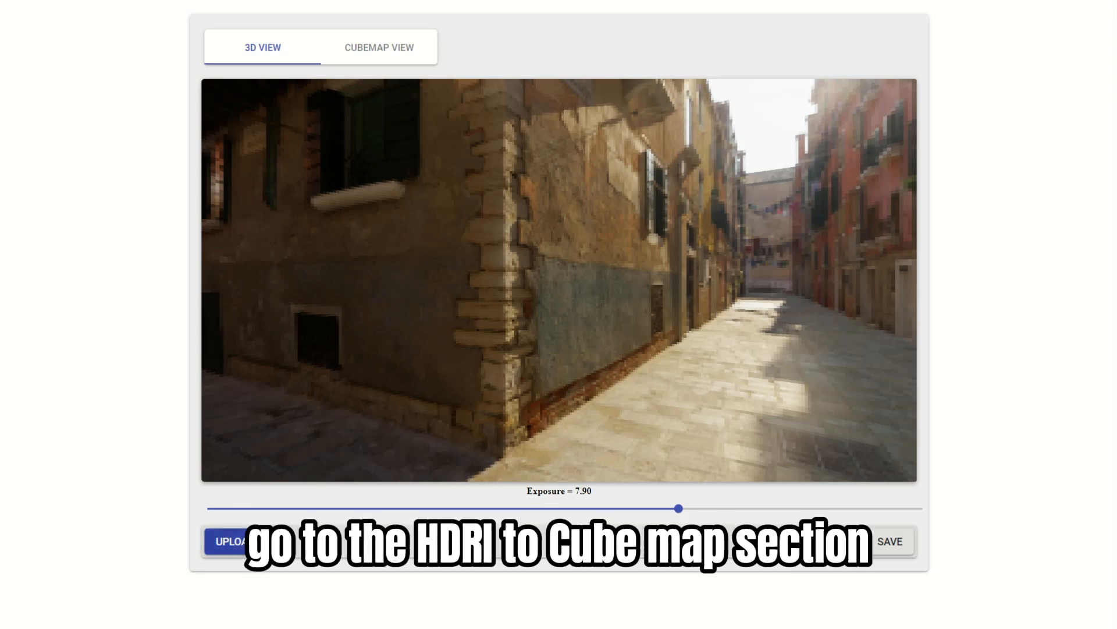
Switch to the HDRI to Cubemap converter and upload the downloaded Qwantani Dusk 2 HDRI from the Desktop.
left_click(255, 532)
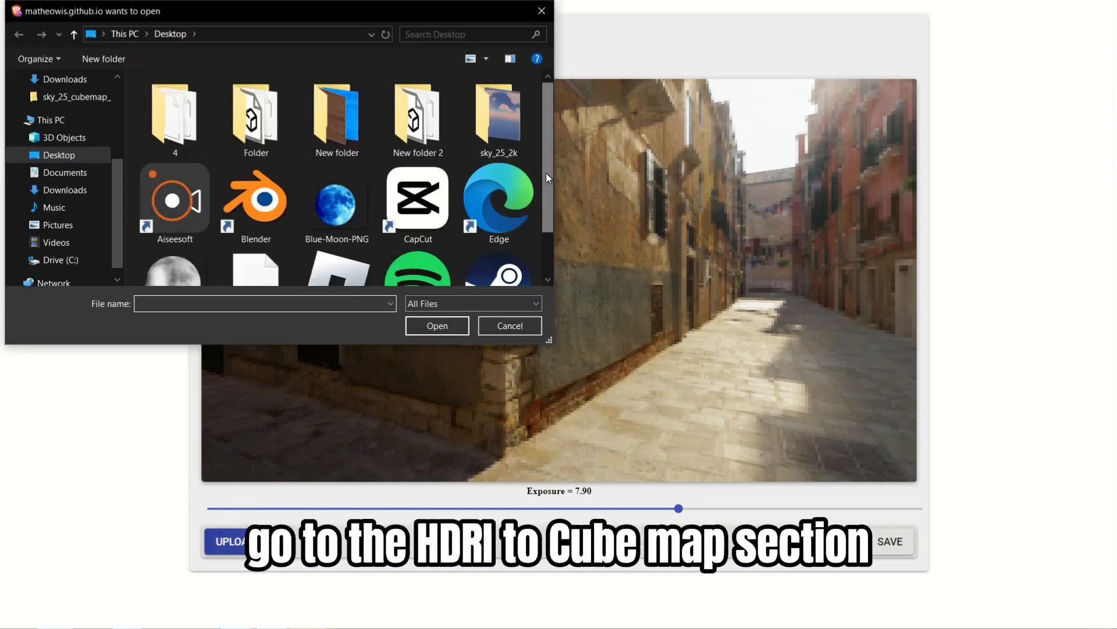
scroll(546, 173, "down", 2)
double_click(256, 231)
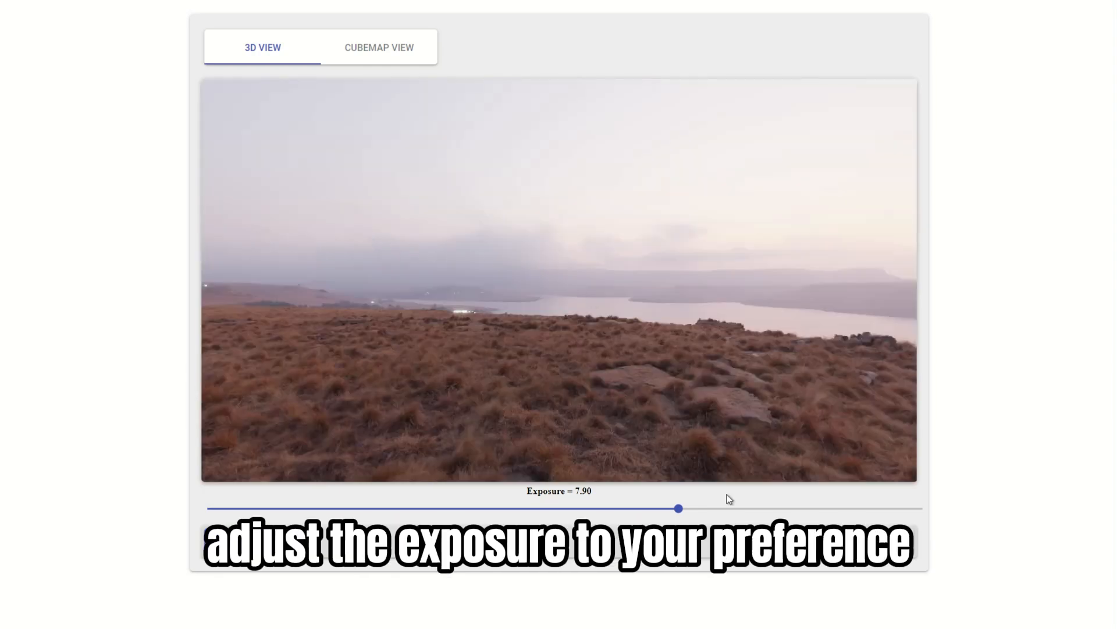
Set the HDRI exposure to 7.93 and check the result in the unfolded cubemap view.
mouse_move(678, 512)
left_mouse_down()
mouse_move(639, 509)
mouse_move(684, 512)
left_mouse_up()
left_click(377, 51)
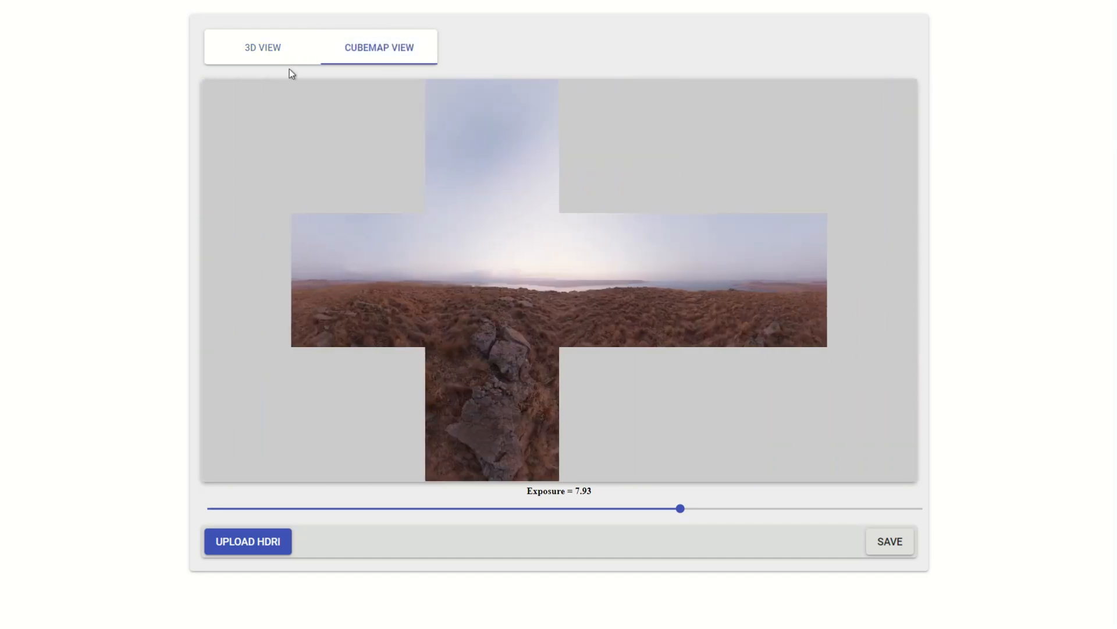
left_click(275, 58)
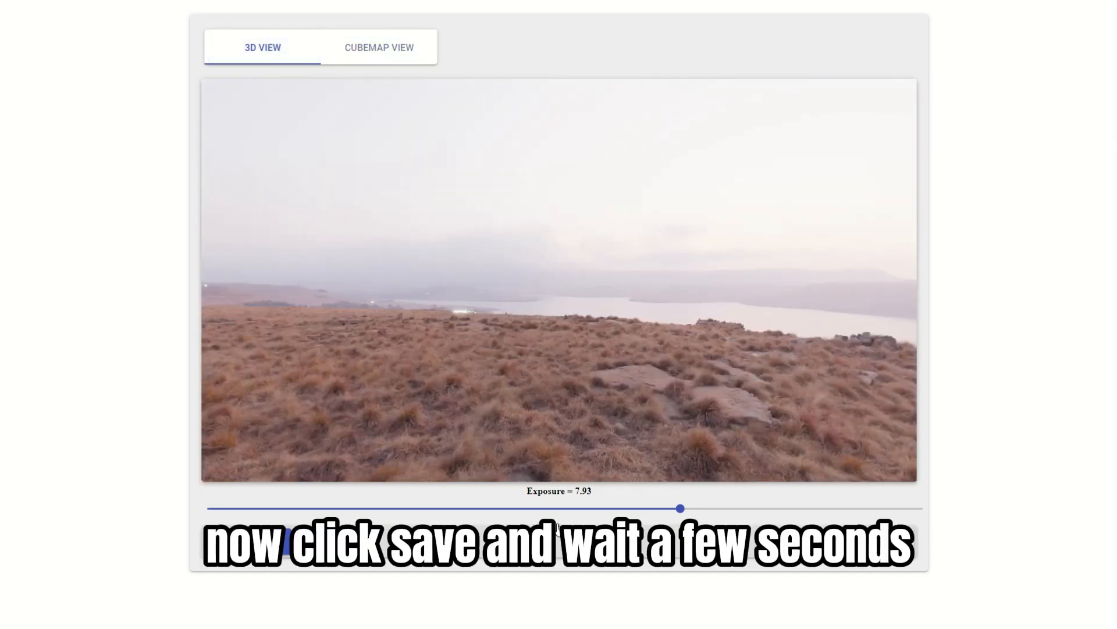
Start saving the cubemap with PNG format and a piece resolution of 4096.
left_click(890, 541)
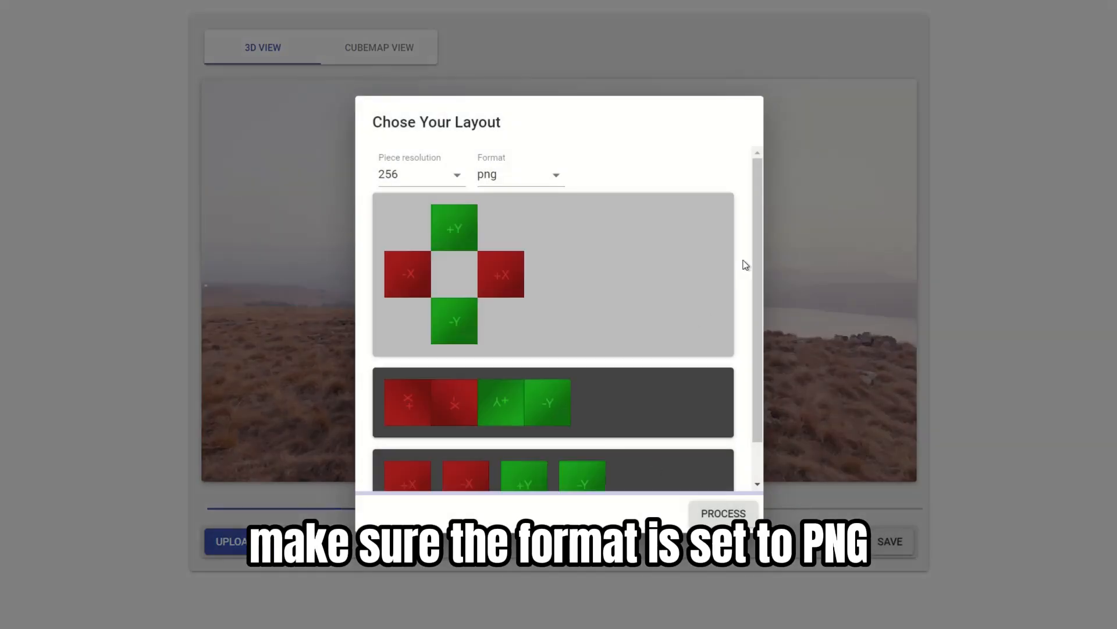
left_click(456, 172)
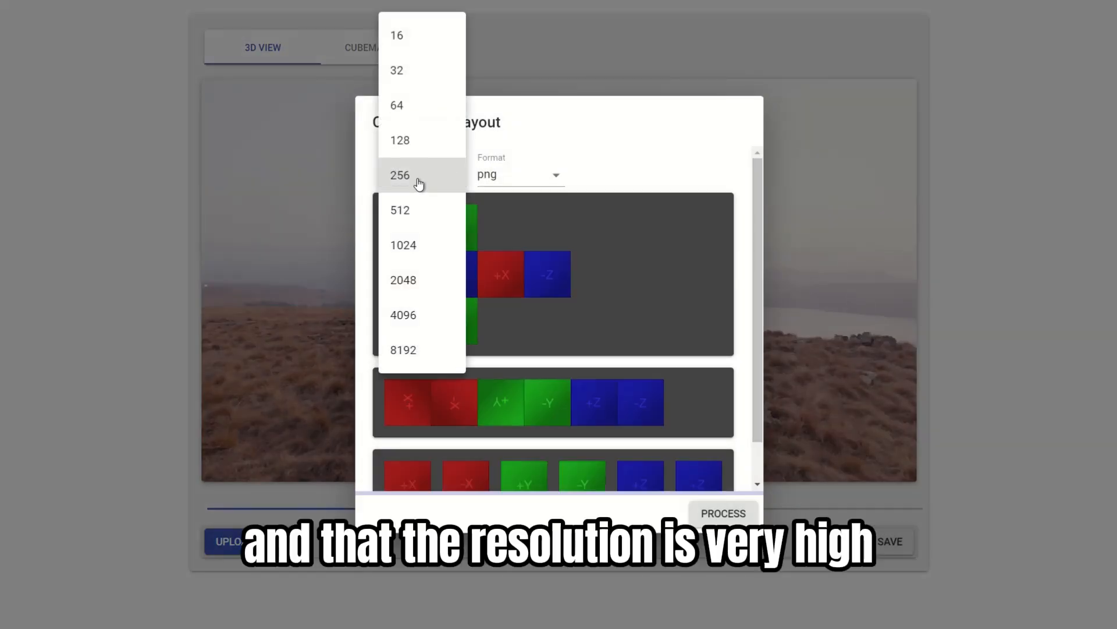
left_click(413, 317)
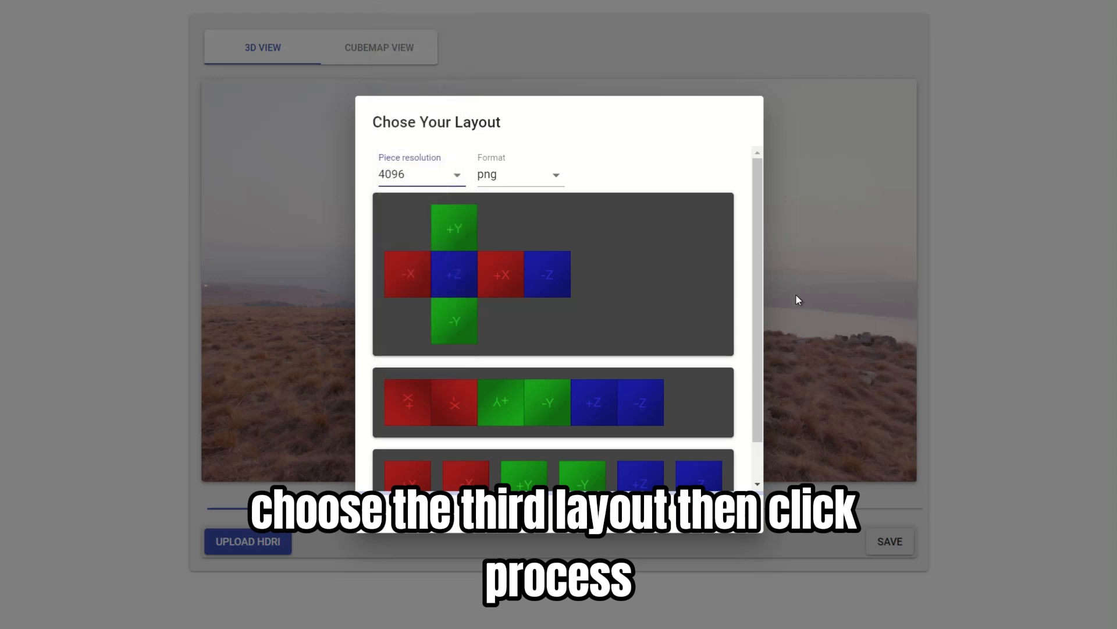
Process the cubemap in the third layout of six separate faces and save it to the Desktop as Standard-Cube-Map.
scroll(761, 300, "down", 1)
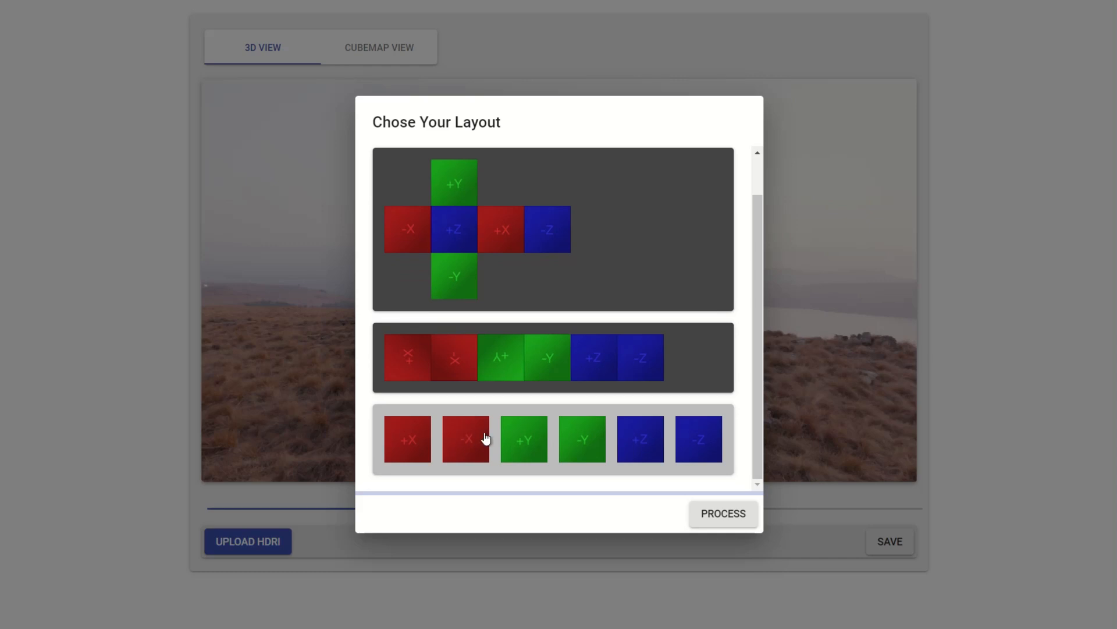
left_click(731, 515)
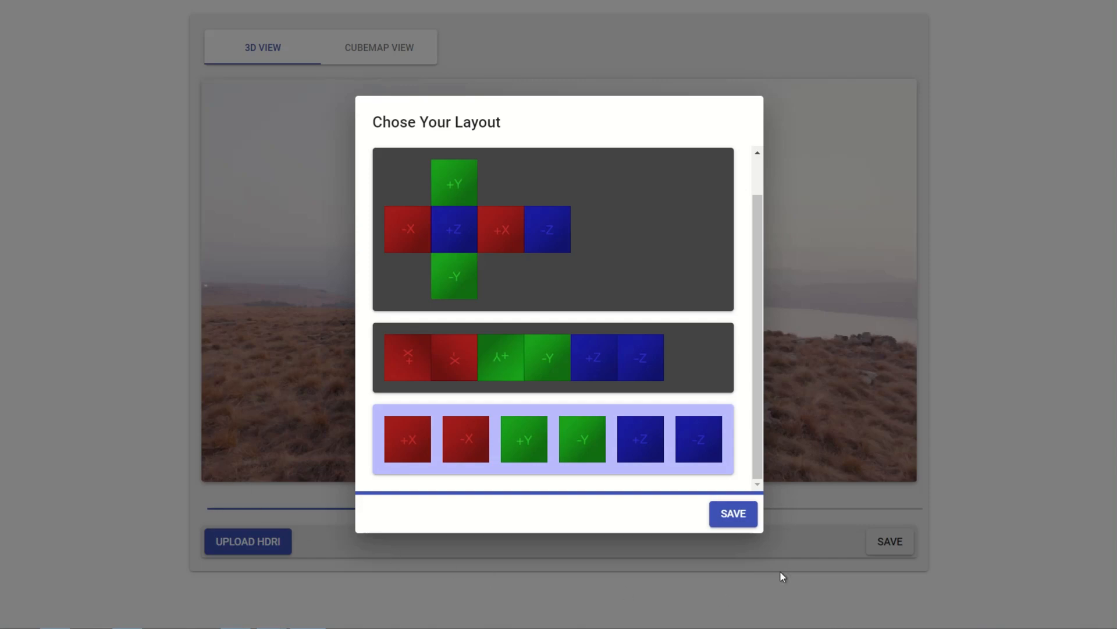
left_click(735, 514)
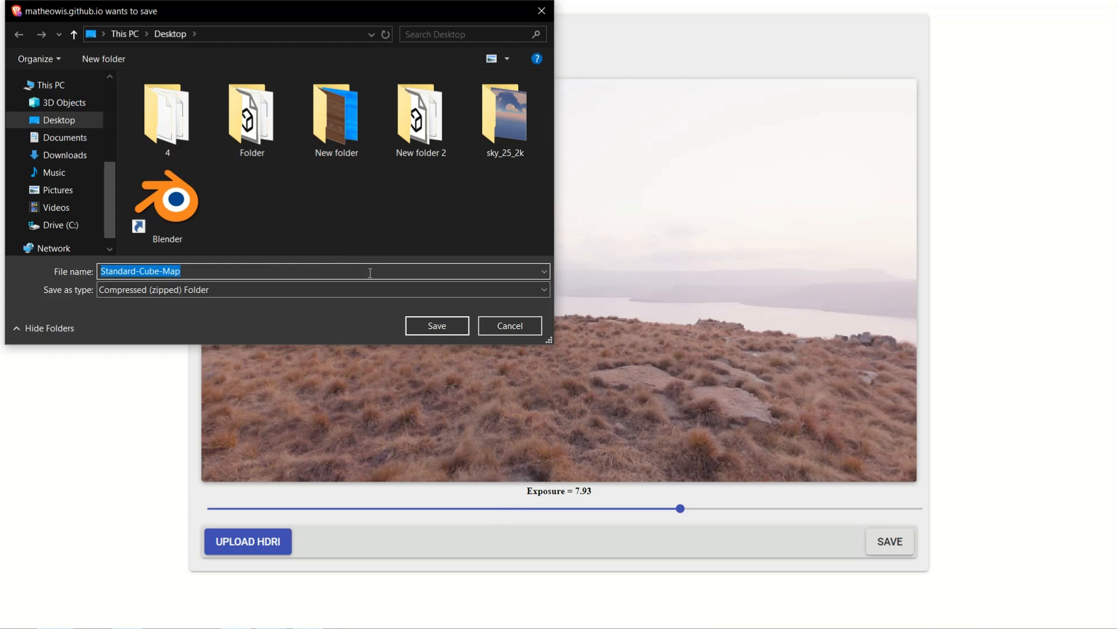
left_click(425, 325)
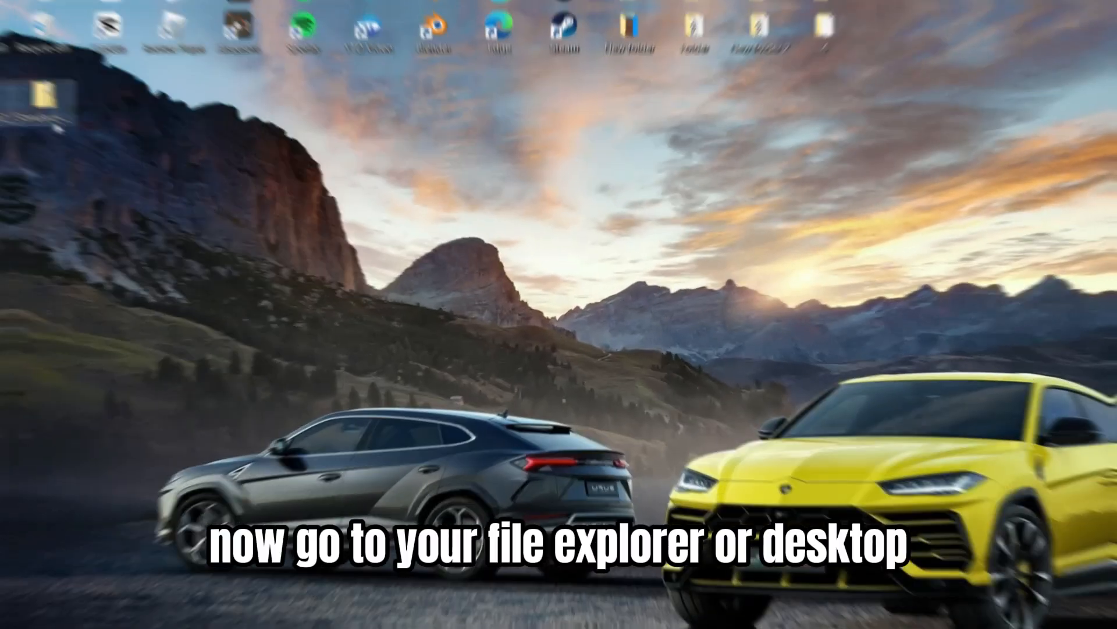
Extract the Standard-Cube-Map archive on the desktop into a folder of the same name.
left_click_drag(34, 96, 429, 326)
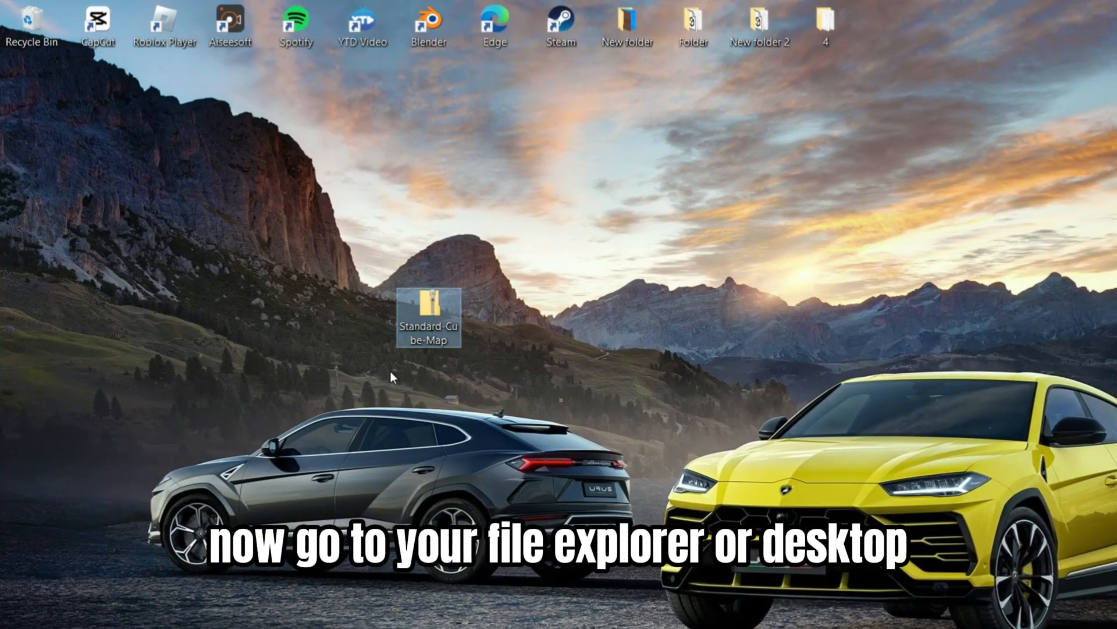
right_click(430, 305)
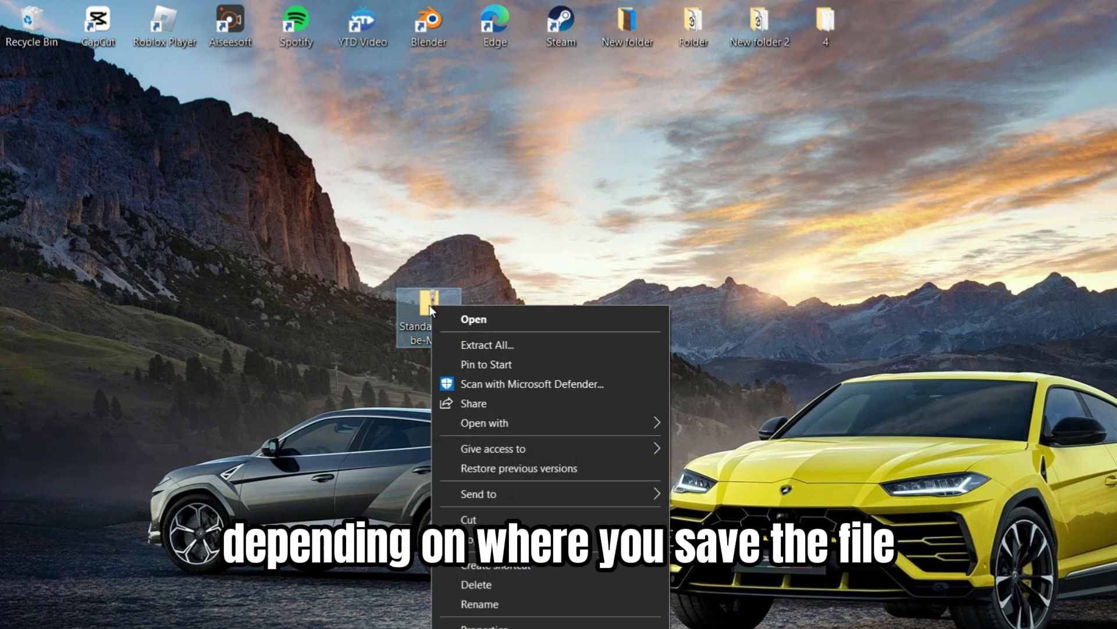
left_click(471, 342)
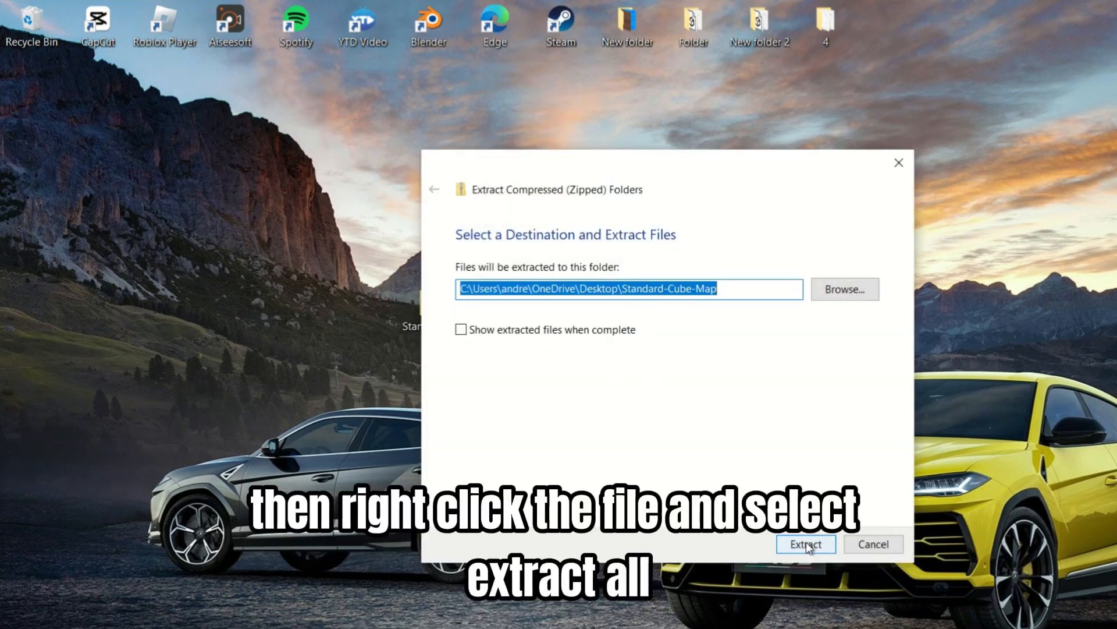
left_click(807, 545)
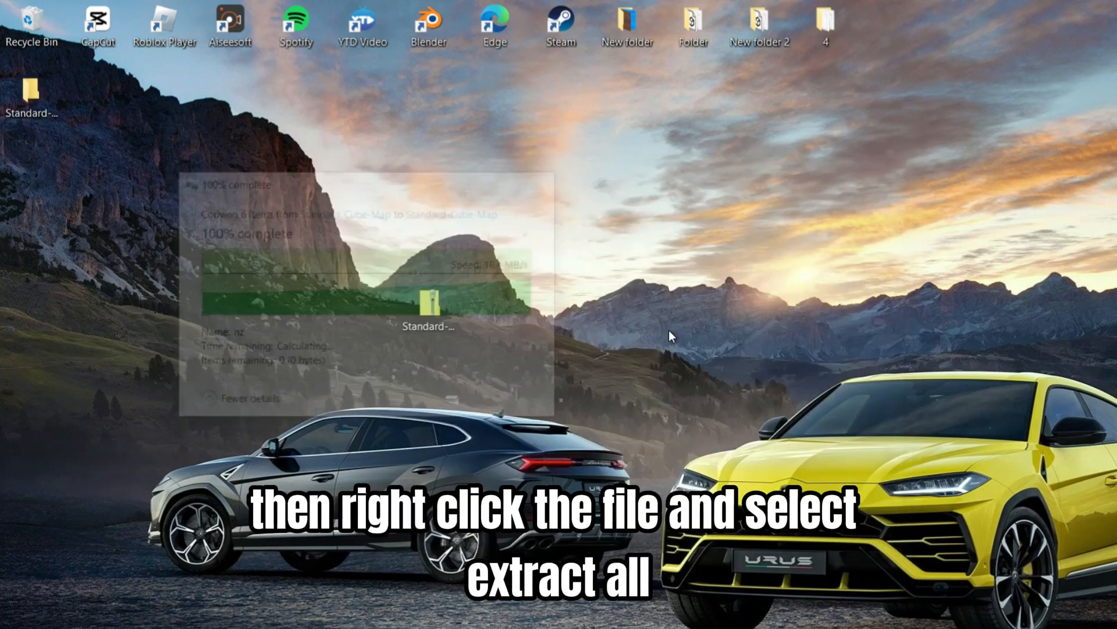
Move the zipped archive to the Recycle Bin and check the face images in the extracted Standard-Cube-Map folder.
left_click_drag(445, 294, 40, 26)
left_click_drag(15, 82, 268, 243)
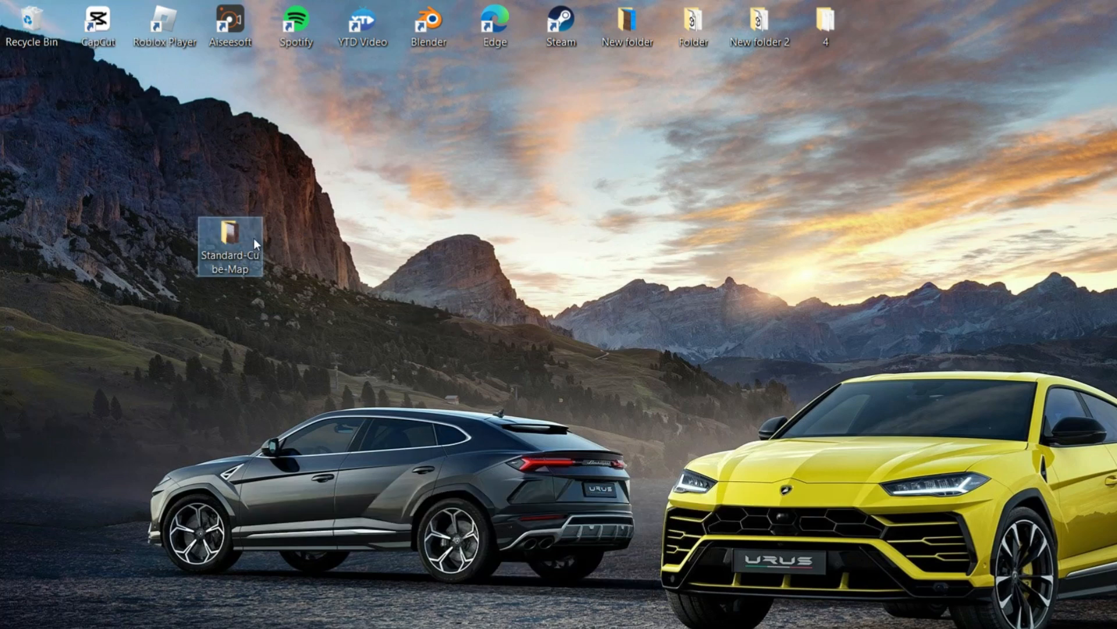
double_click(244, 240)
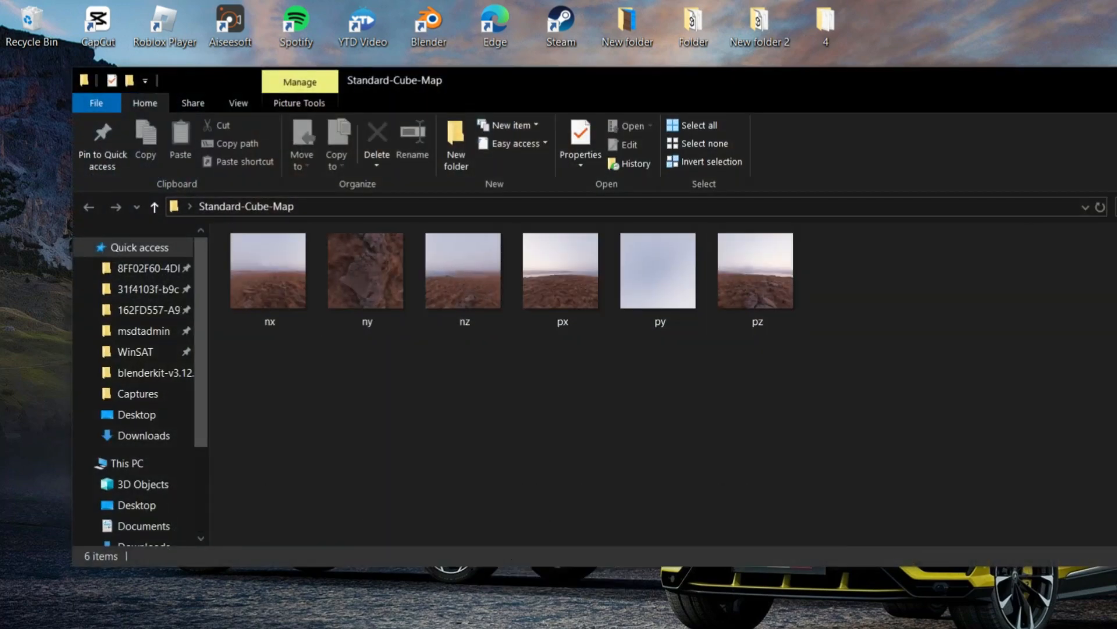
left_click(1115, 80)
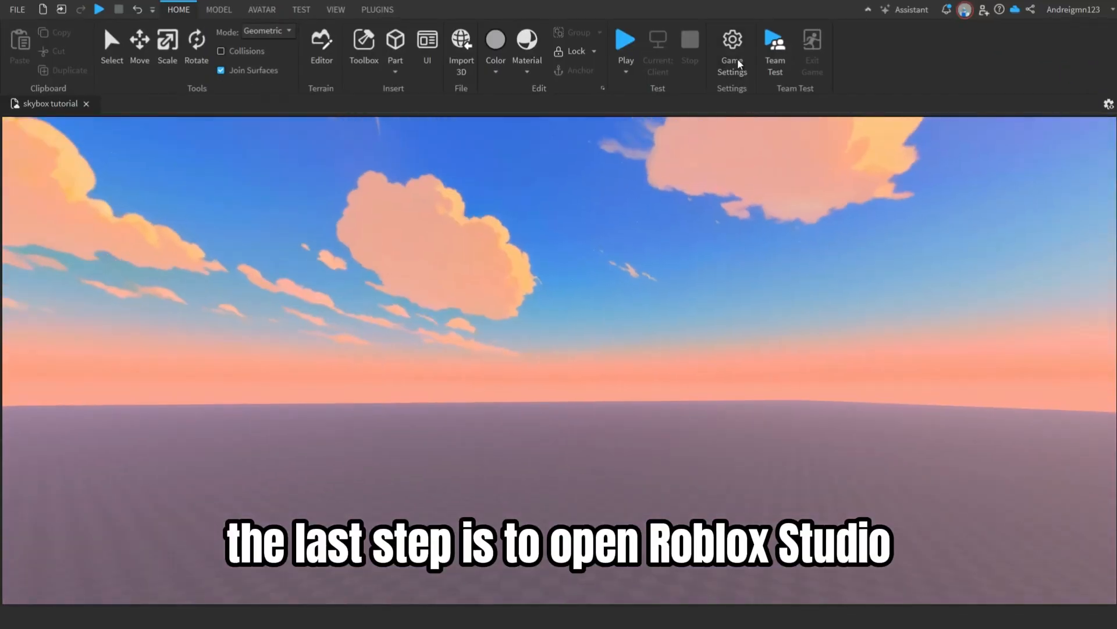
Switch to Roblox Studio, check the game's basic info in Game Settings, and display the Explorer and Properties windows.
left_click(733, 52)
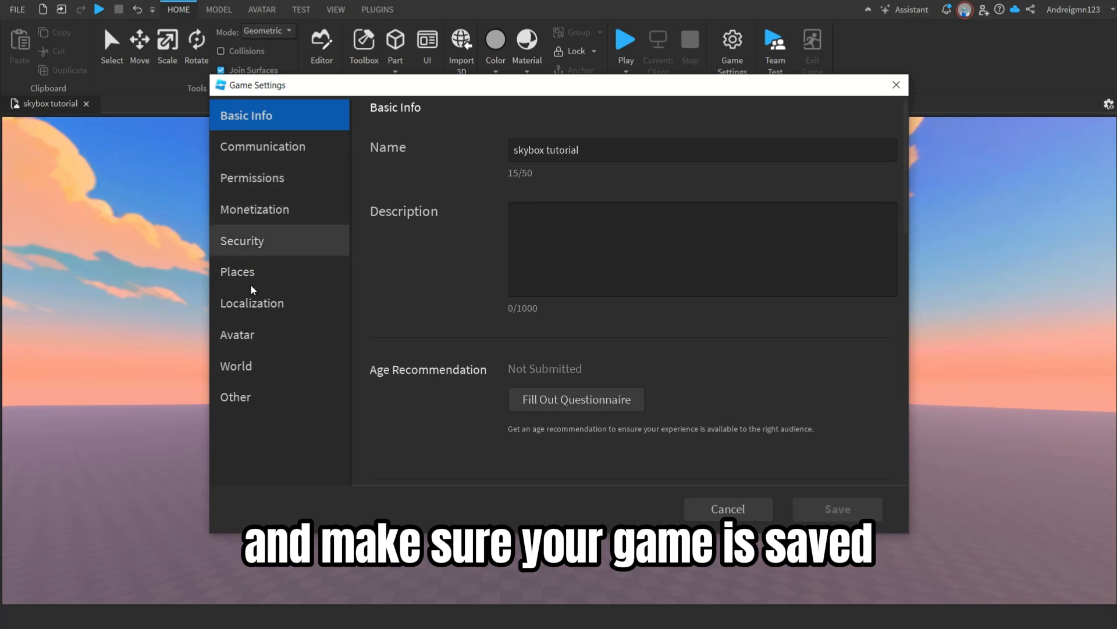
left_click(896, 85)
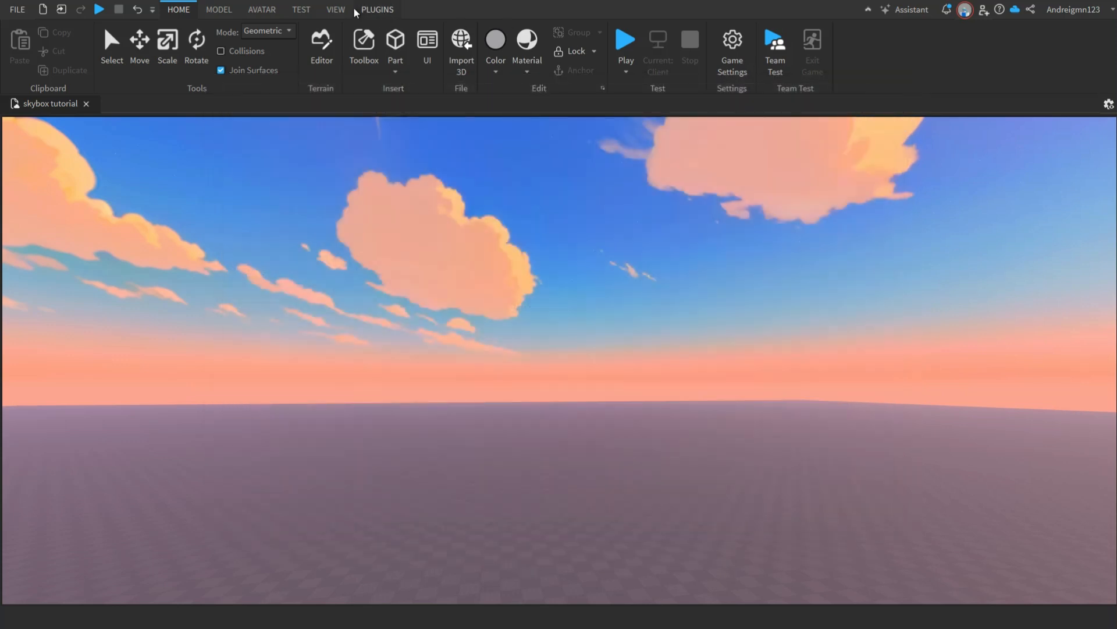
left_click(336, 9)
left_click(26, 54)
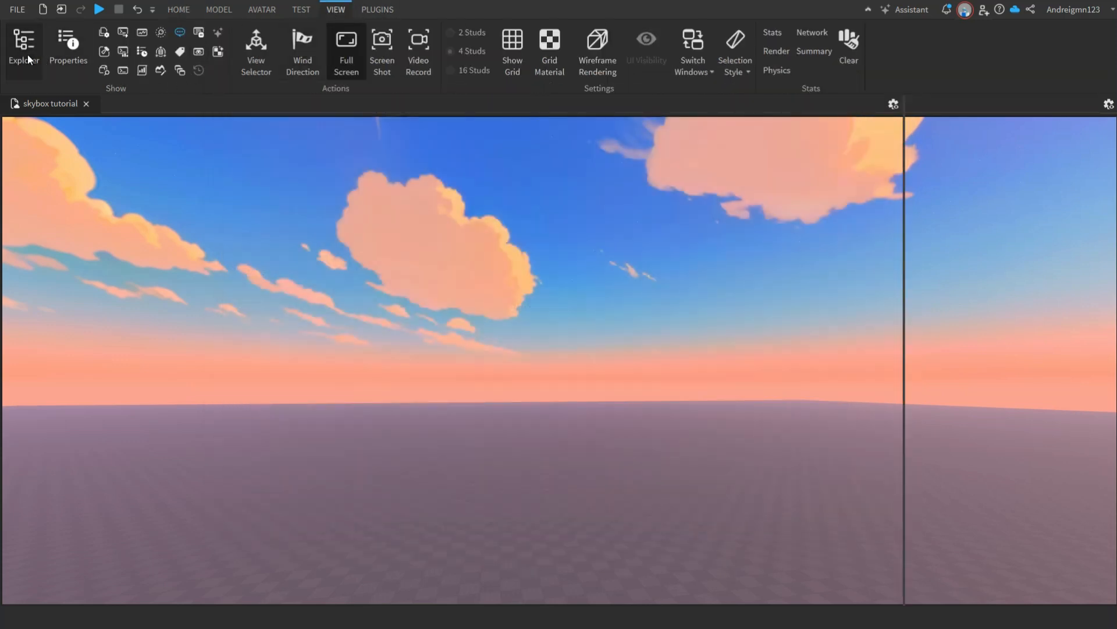
left_click(64, 54)
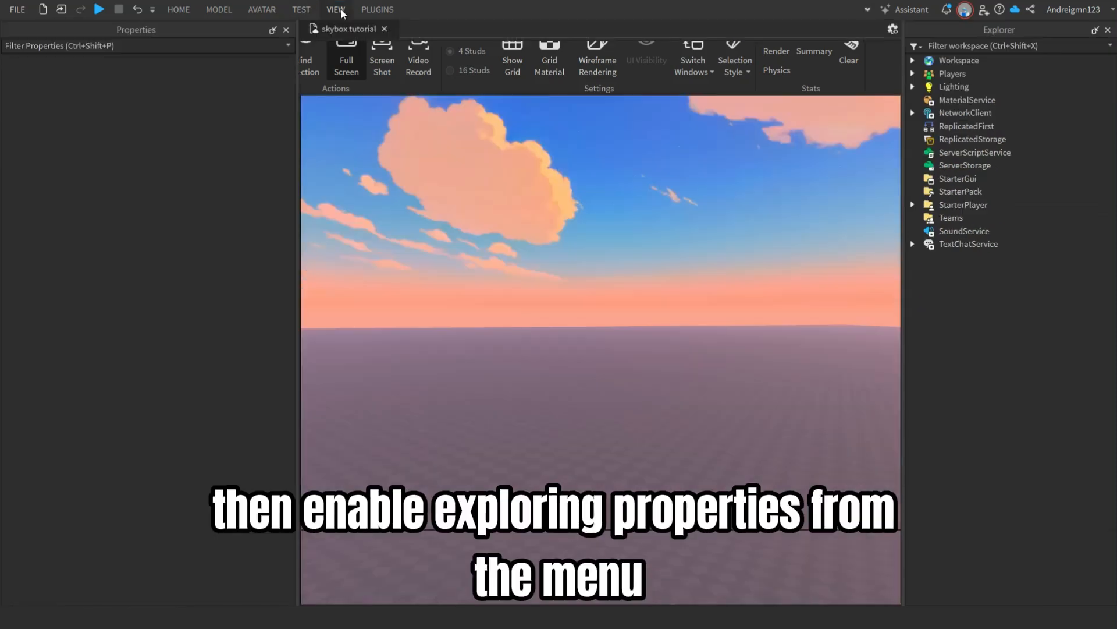
double_click(341, 10)
double_click(329, 10)
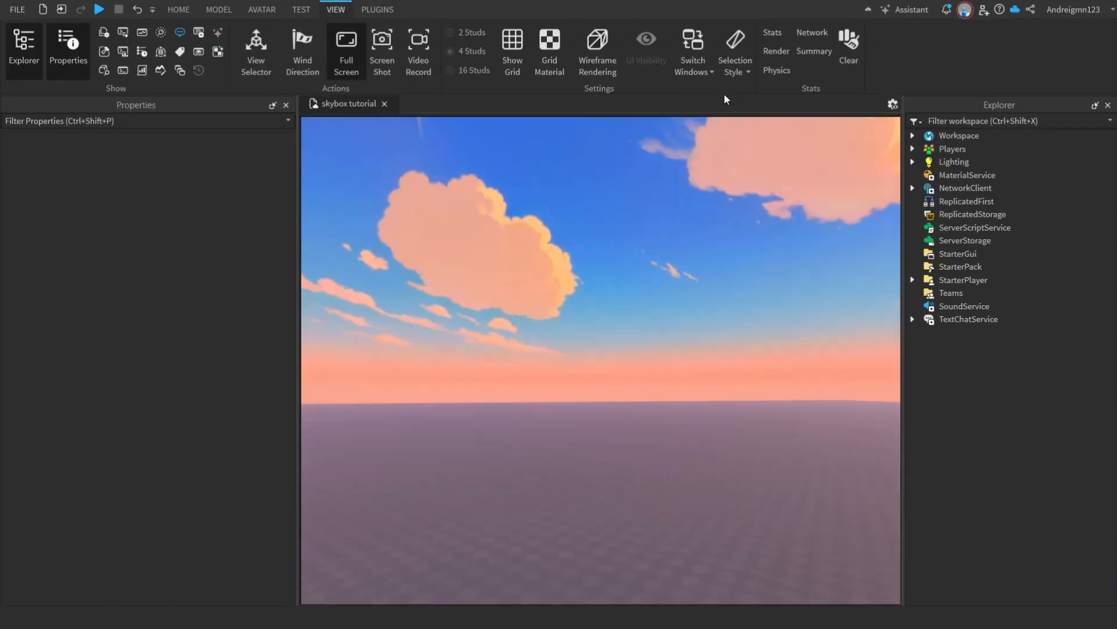
Review the Sky object's skybox properties under Lighting and delete Atmosphere, Blur, ColorCorrection and SunRays.
left_click(913, 162)
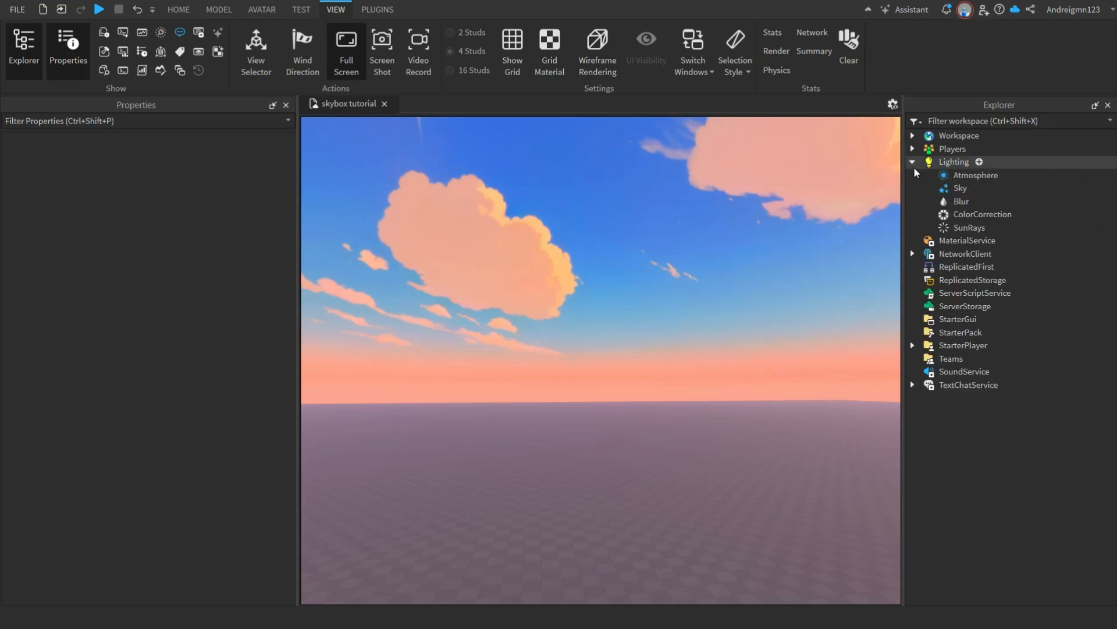
left_click(950, 189)
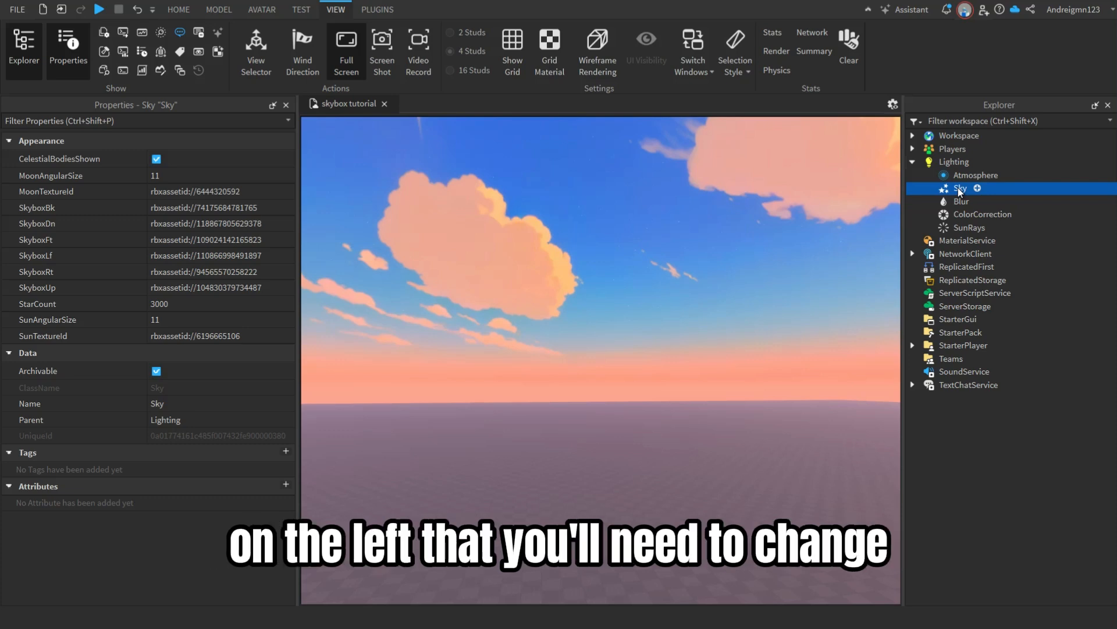
left_click(973, 227)
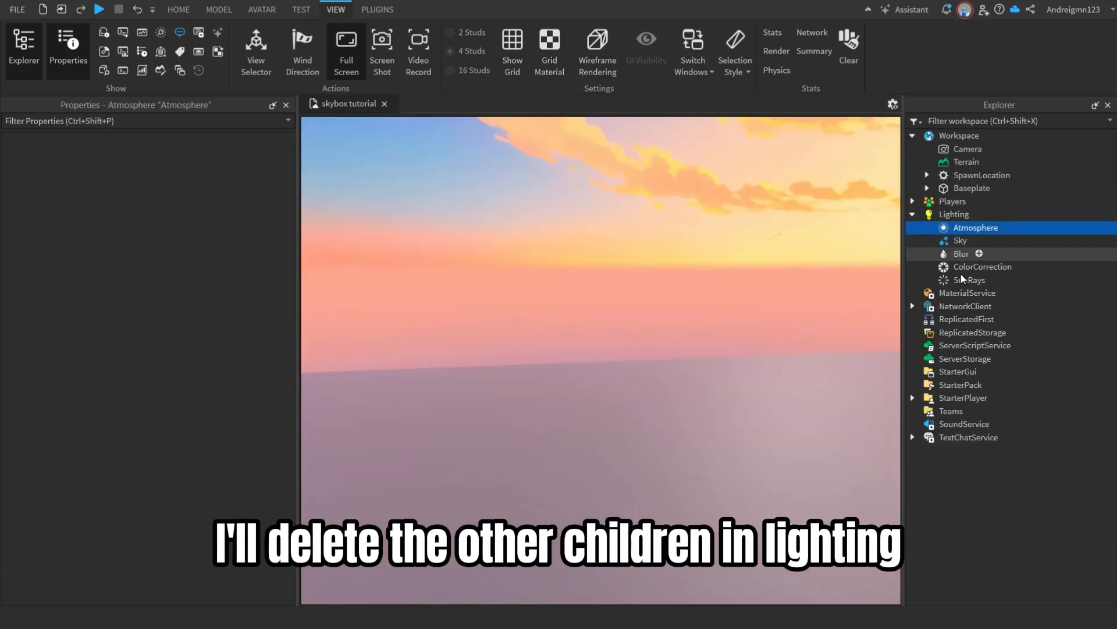
left_click(967, 280, "ctrl")
left_click(956, 253, "shift")
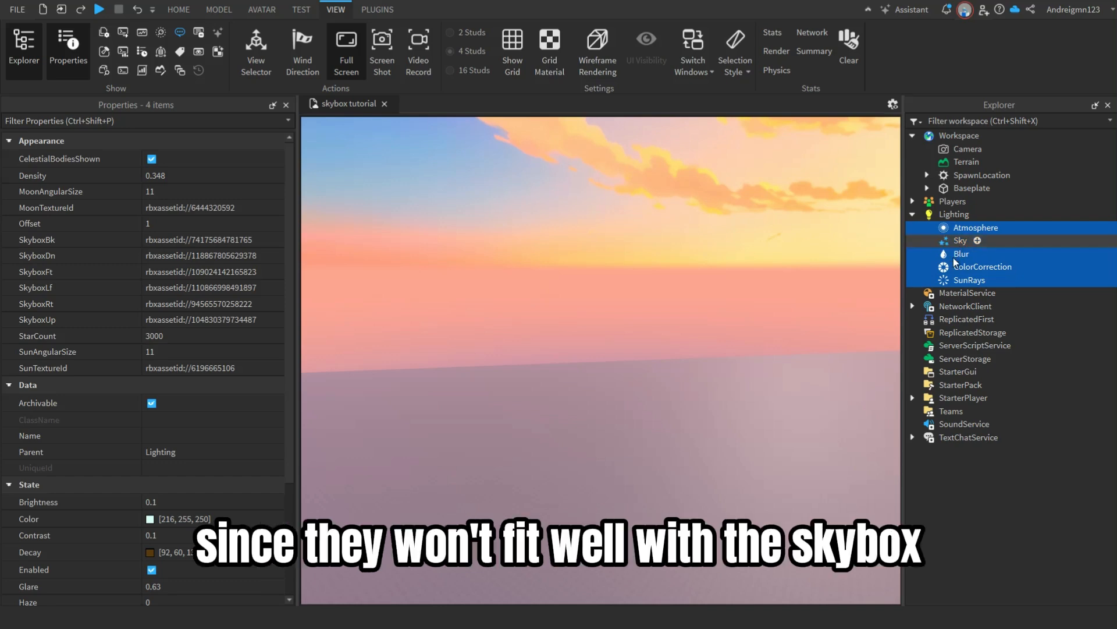
key("Delete")
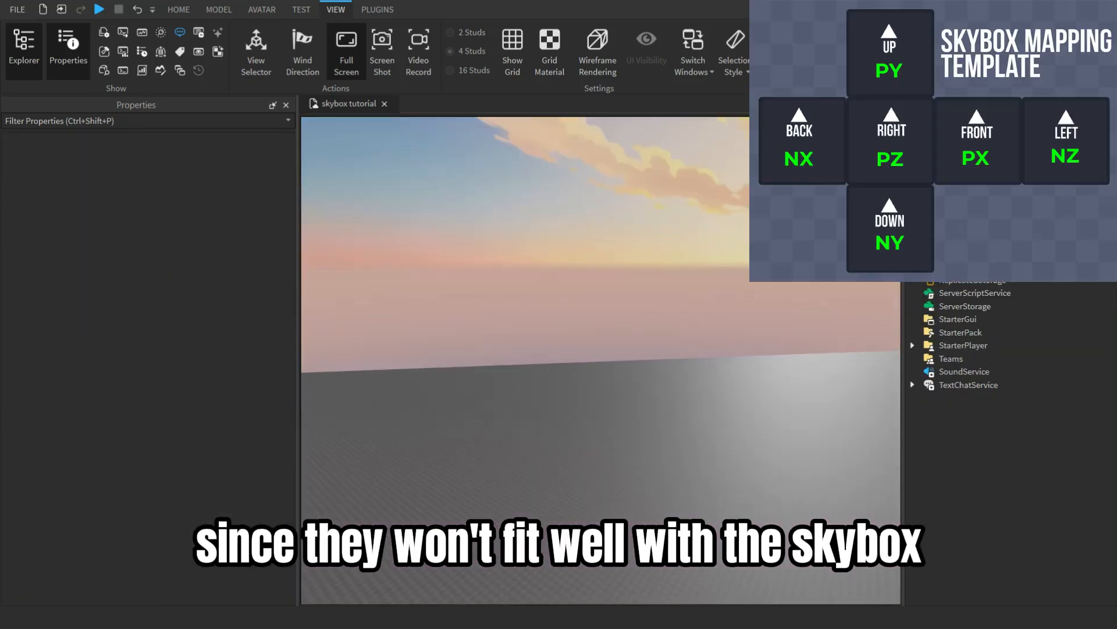
Upload the nx image from the Standard-Cube-Map folder as the Sky object's SkyboxBk texture.
left_click(960, 227)
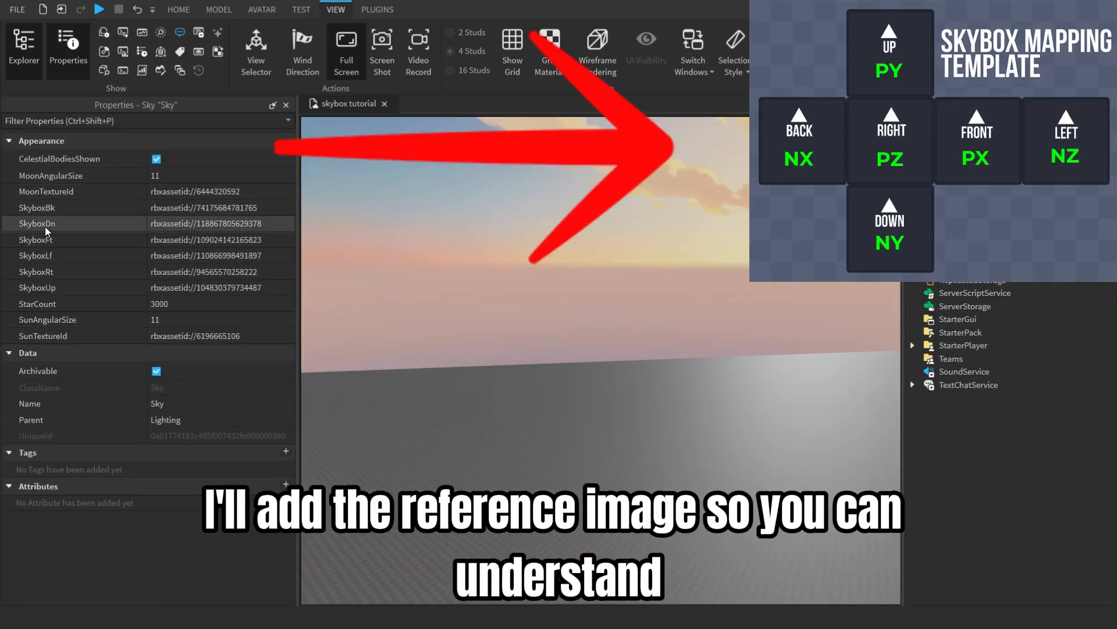
left_click(14, 616)
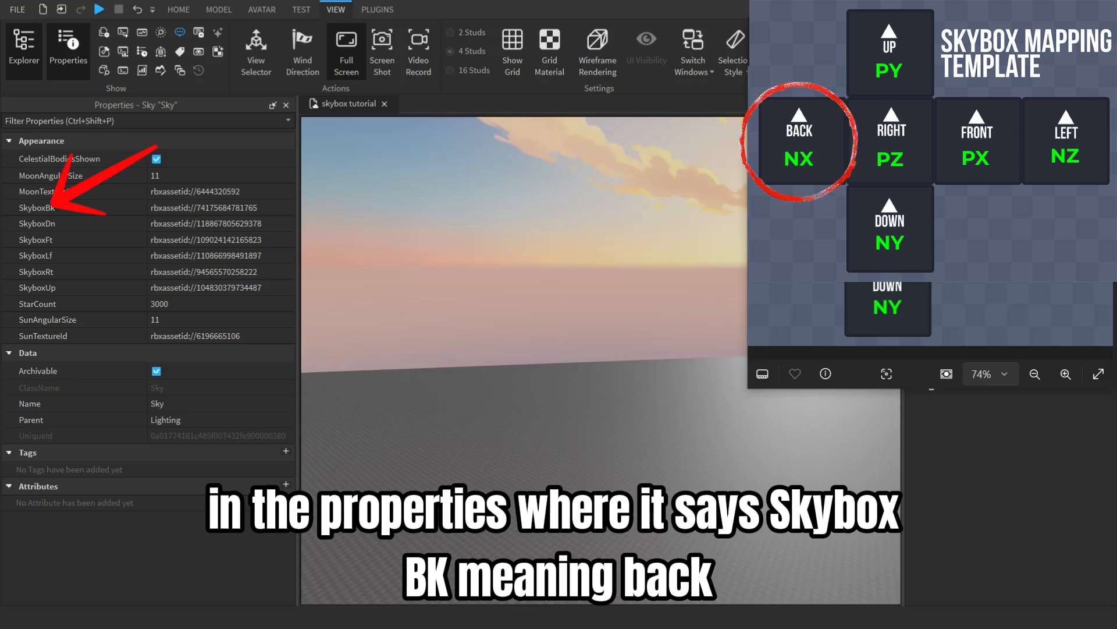
left_click(32, 208)
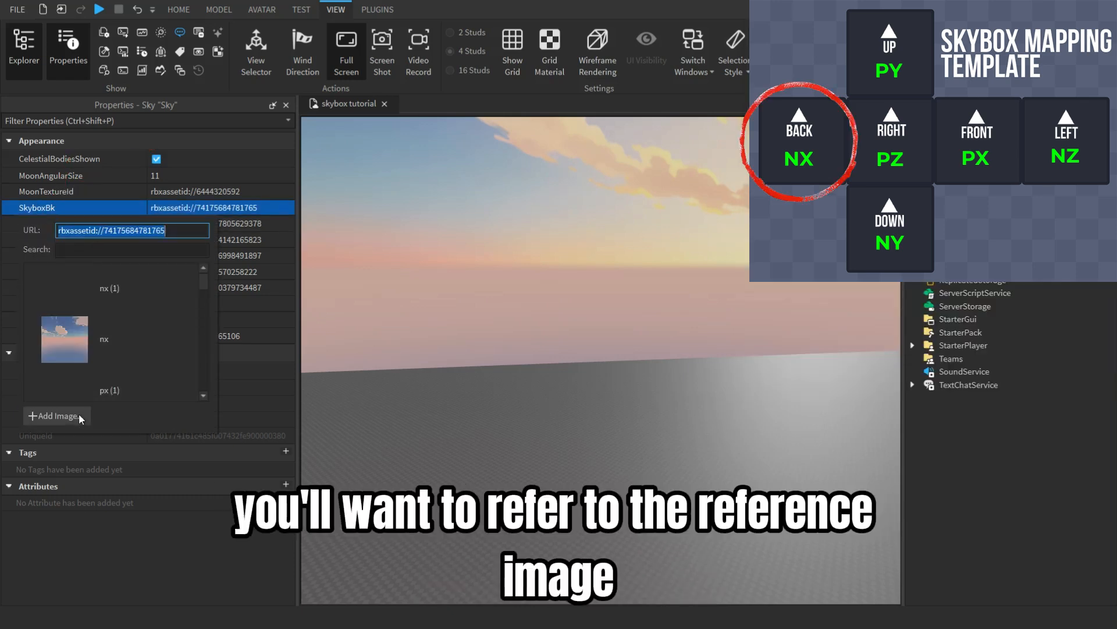
left_click(57, 415)
left_click(510, 276)
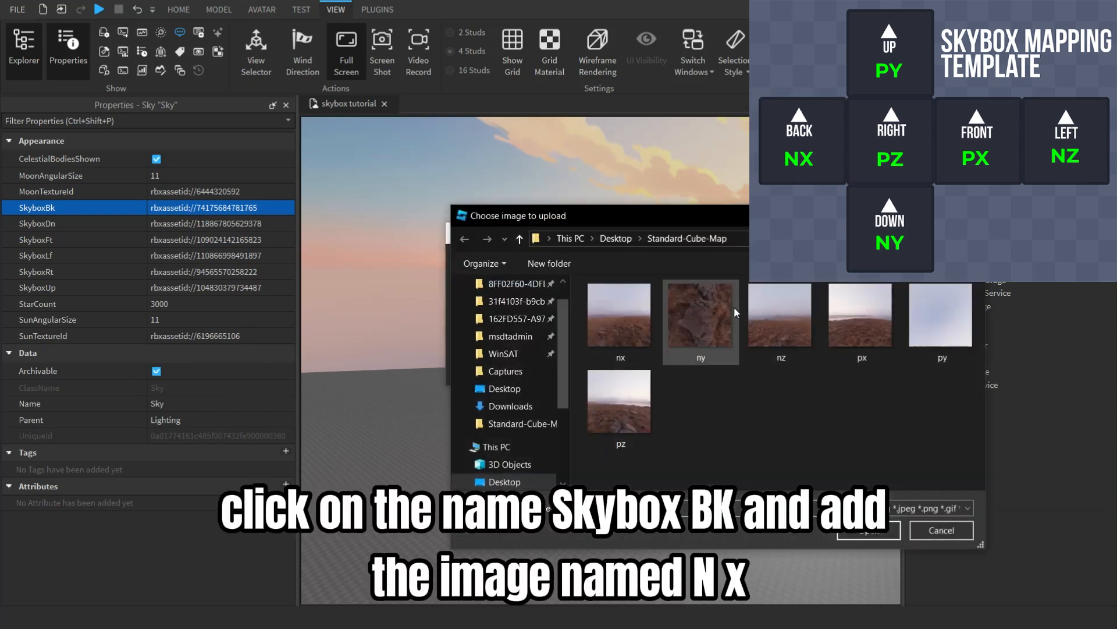
double_click(634, 324)
left_click(550, 371)
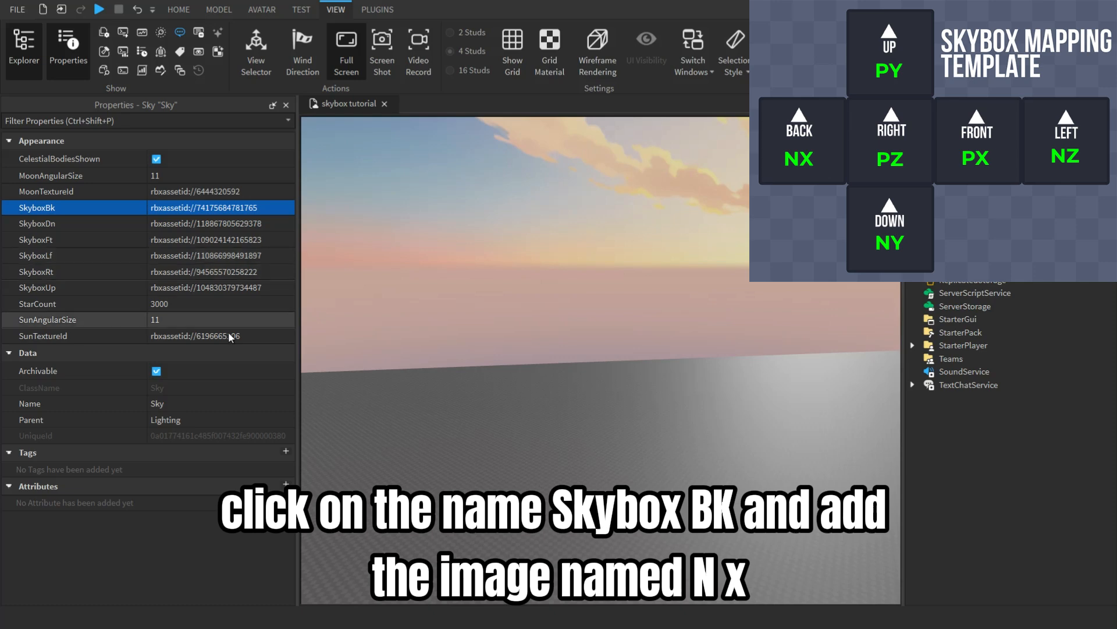
Check the mapping template and upload the ny image as the Sky object's SkyboxDn texture.
left_click(270, 619)
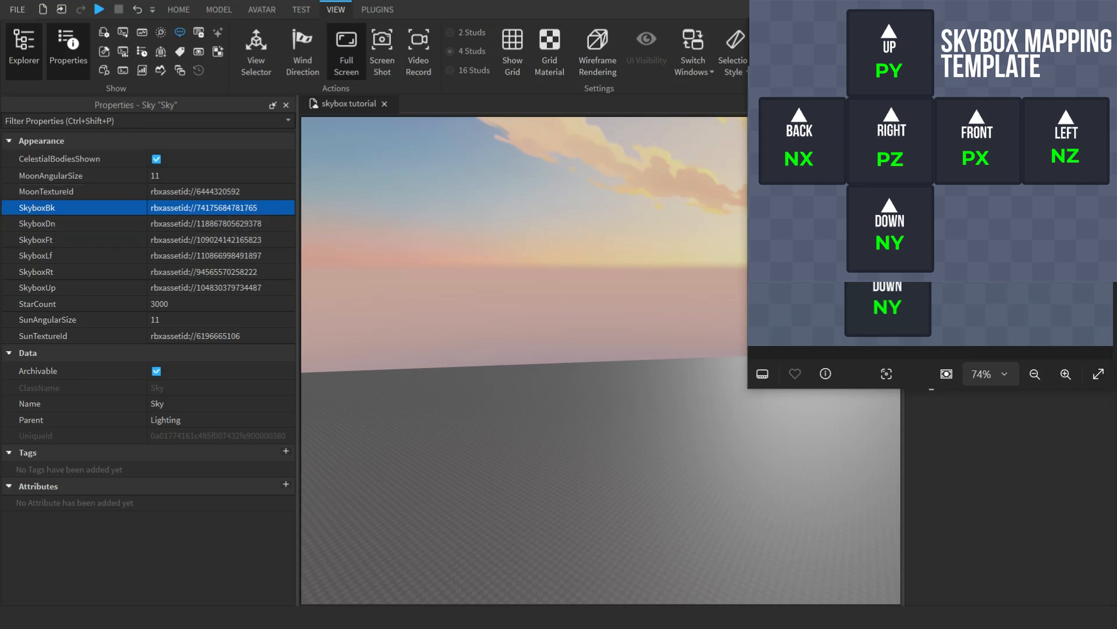
left_click(51, 225)
left_click(70, 426)
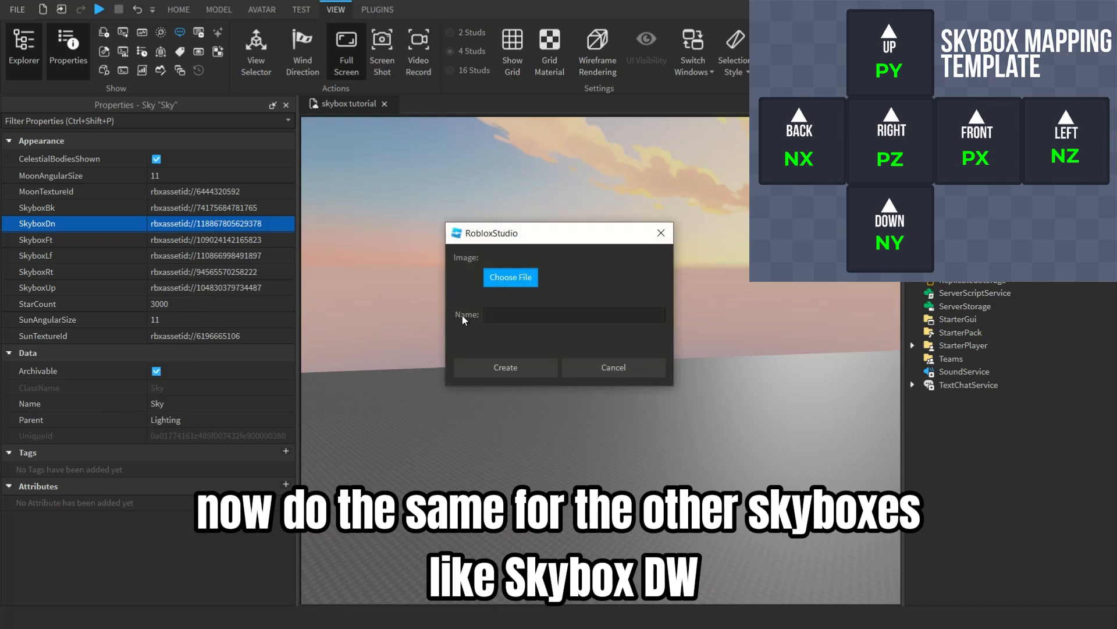
left_click(492, 285)
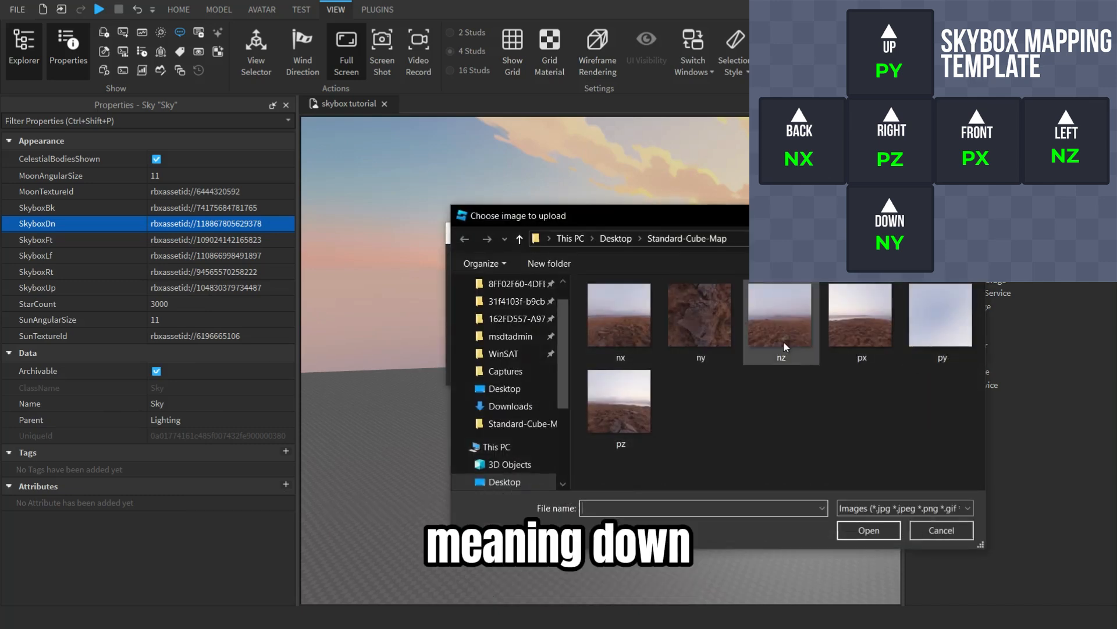
double_click(674, 316)
left_click(517, 368)
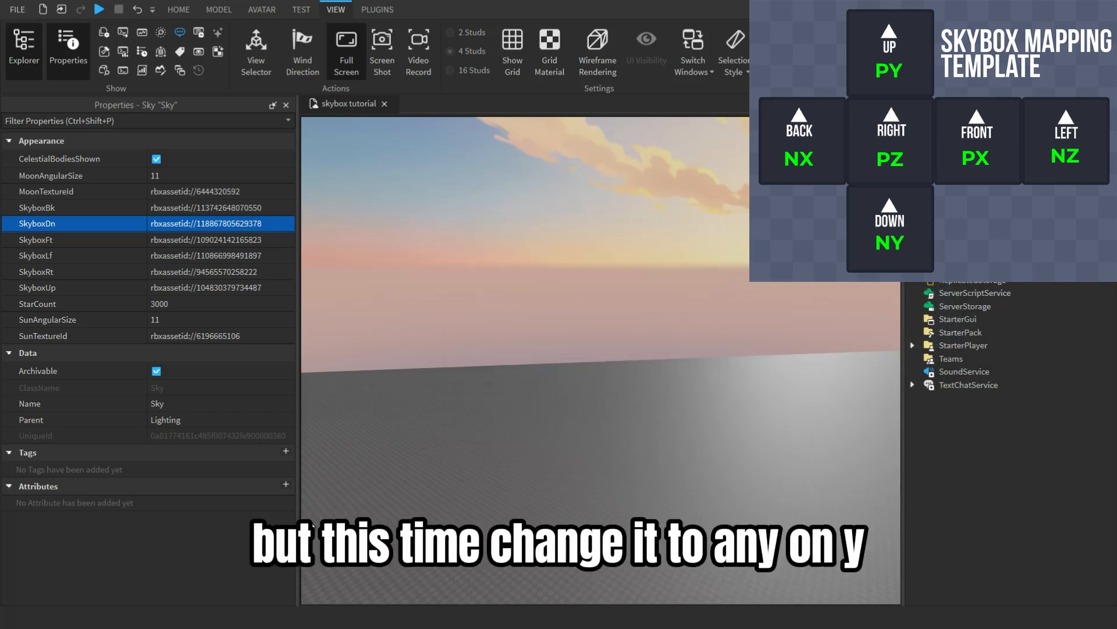
Check the mapping template and upload the px image as the Sky object's SkyboxFt texture.
key("super")
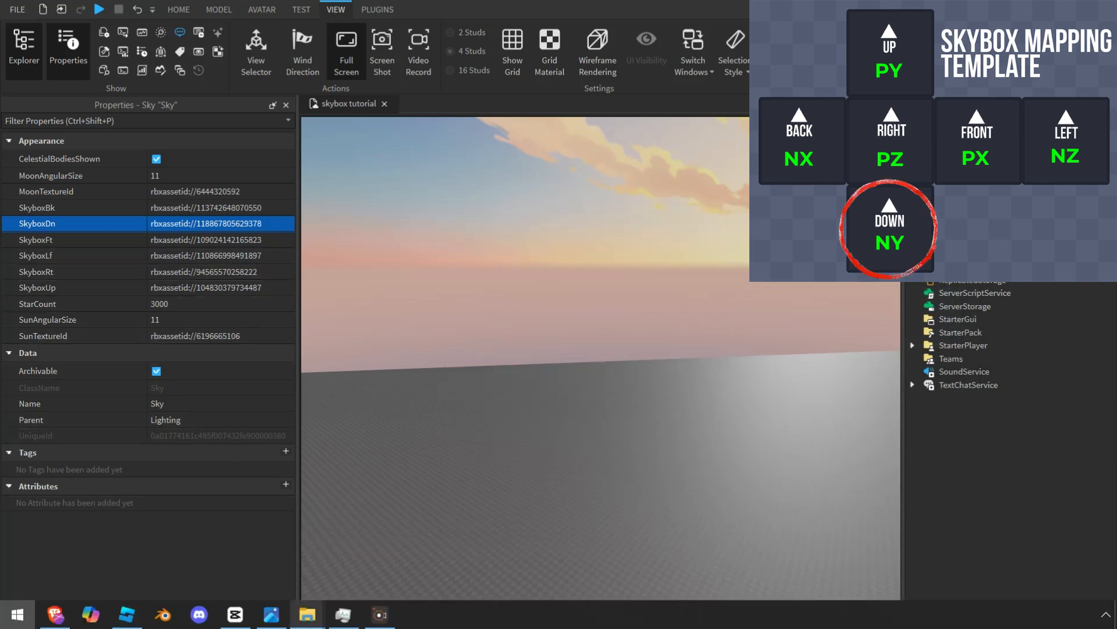
left_click(272, 615)
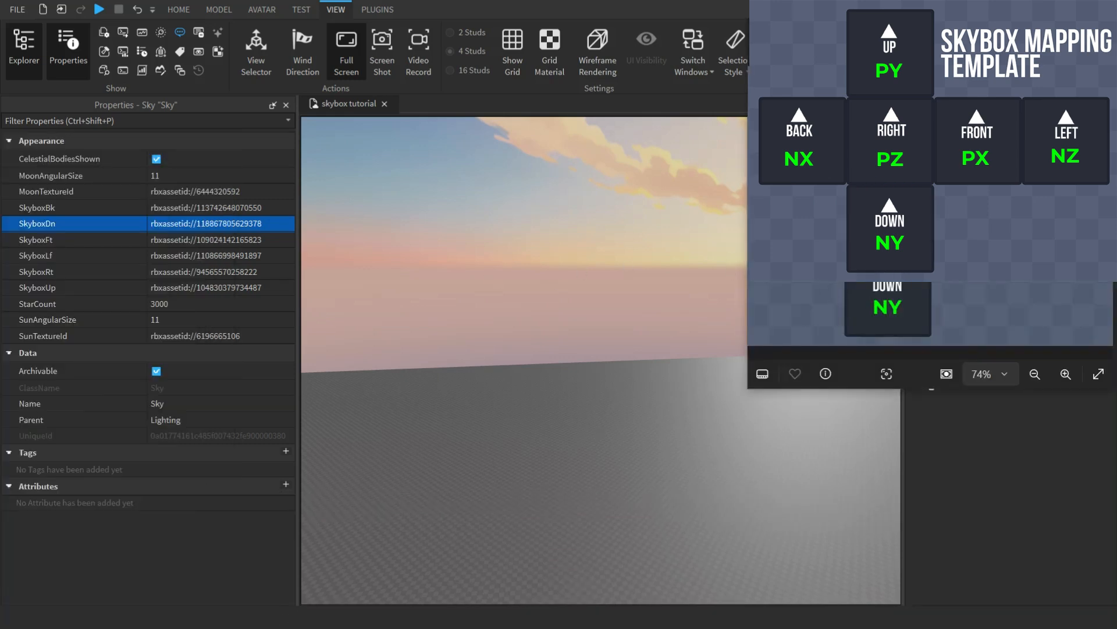
left_click(192, 240)
left_click(57, 446)
left_click(568, 257)
double_click(841, 320)
left_click(532, 378)
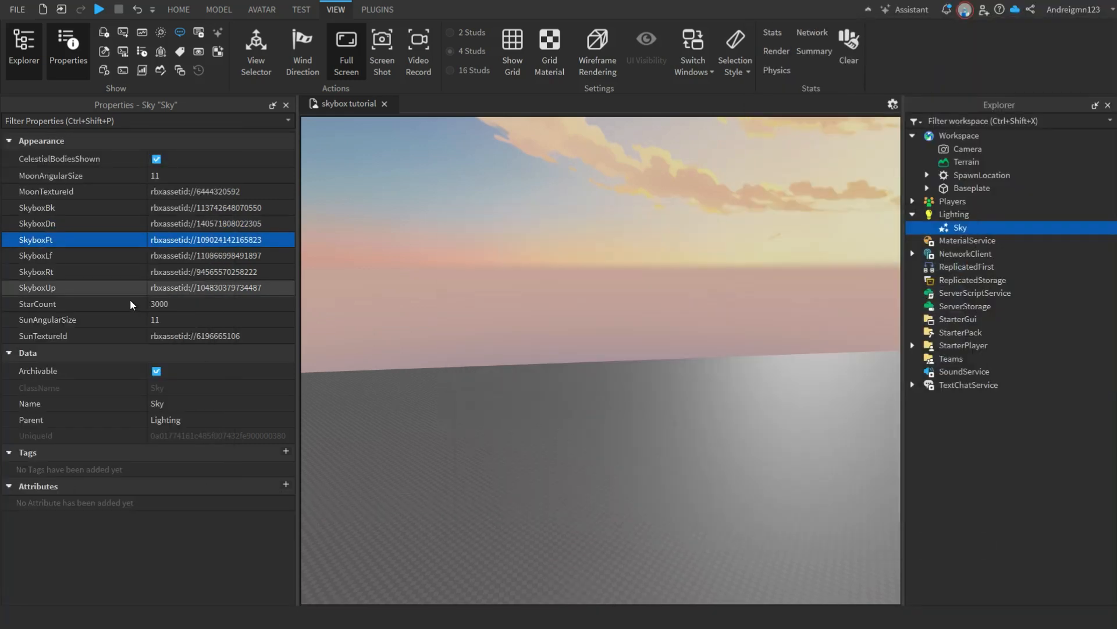
Try the nz image as the Sky object's SkyboxFt texture.
key("super")
left_click(273, 615)
left_click(61, 260)
left_click(51, 240)
left_click(57, 447)
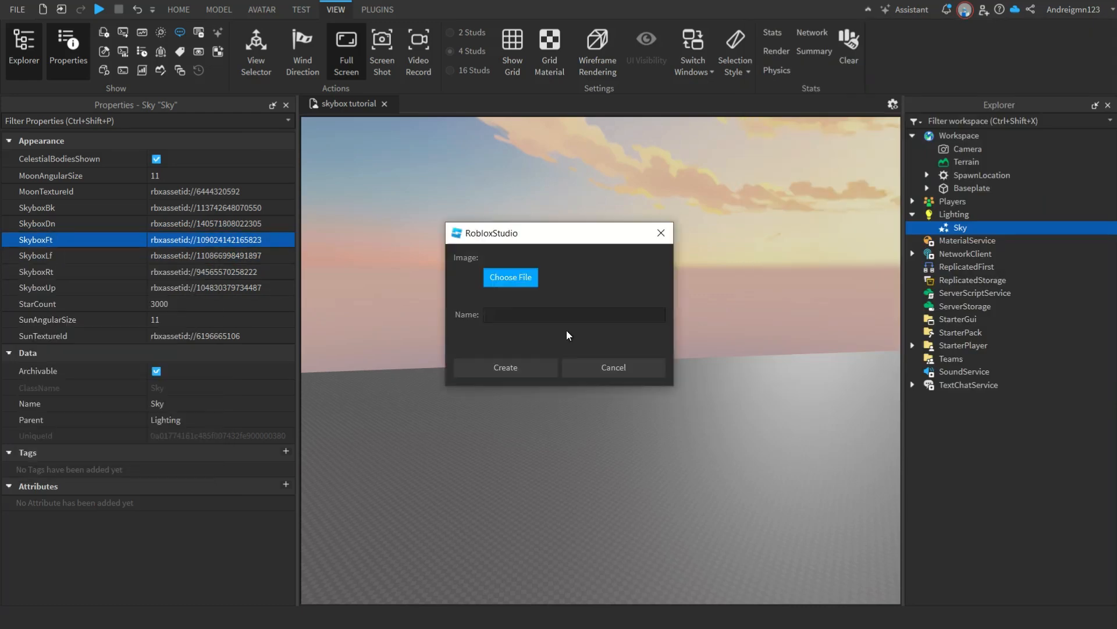
left_click(512, 277)
double_click(772, 329)
left_click(518, 369)
Recheck the mapping template and upload the px image to SkyboxFt again.
key("super")
left_click(272, 615)
left_click(64, 241)
left_click(58, 447)
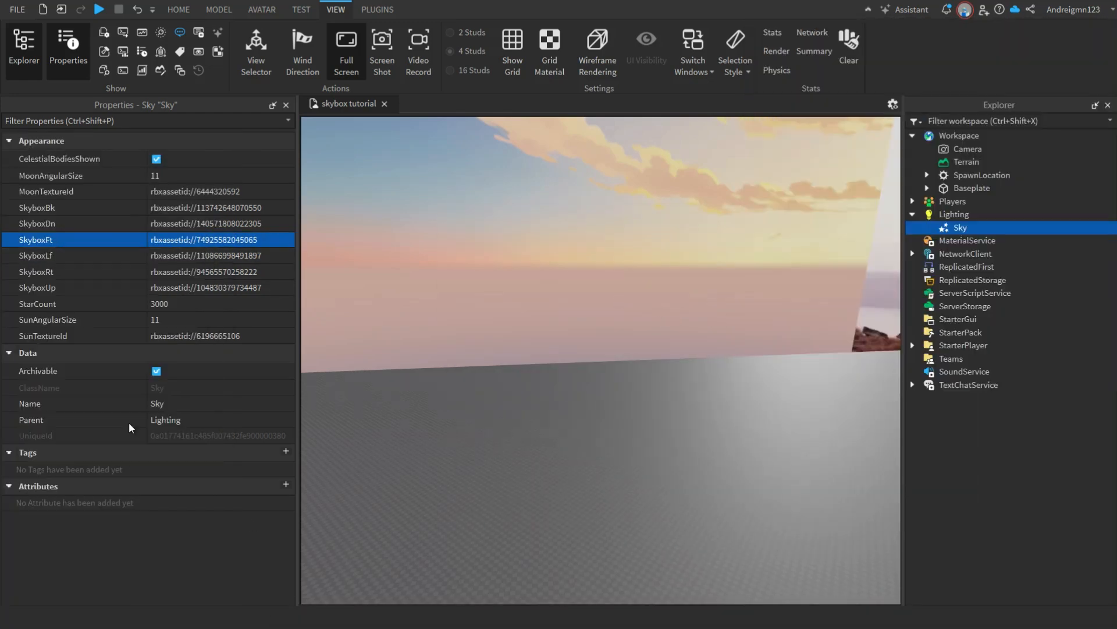
left_click(541, 268)
double_click(788, 354)
left_click(523, 374)
Upload the nz image as the Sky object's SkyboxLf texture, following the mapping template.
key("super")
left_click(272, 615)
left_click(64, 257)
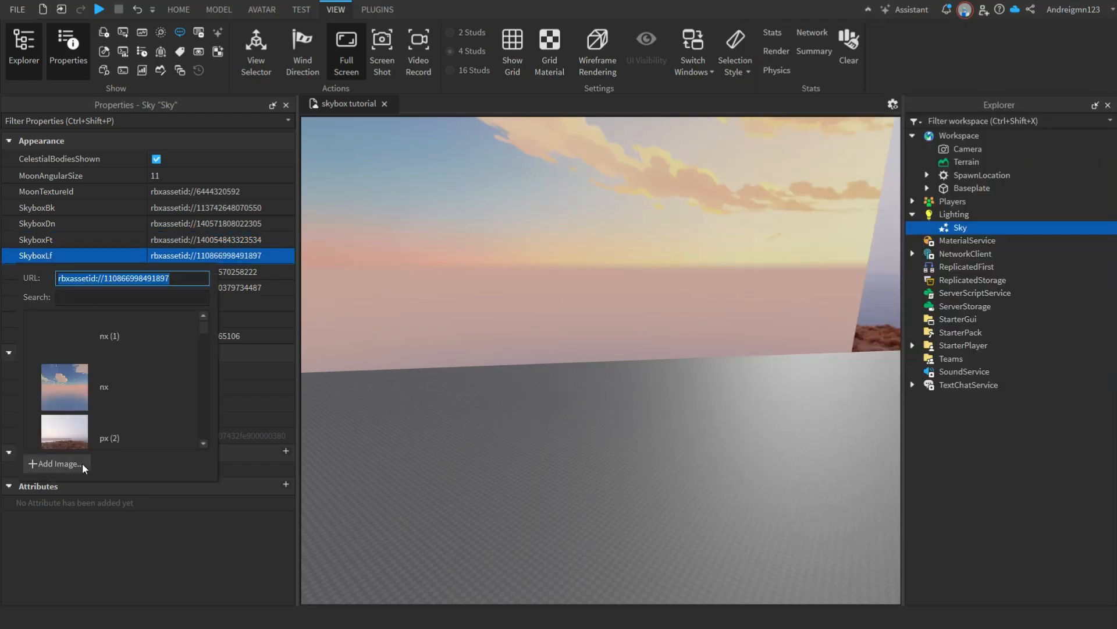
left_click(82, 466)
left_click(524, 273)
double_click(777, 321)
left_click(522, 373)
Upload the pz image as the Sky object's SkyboxRt texture, following the mapping template.
key("super")
left_click(275, 614)
left_click(216, 272)
left_click(76, 481)
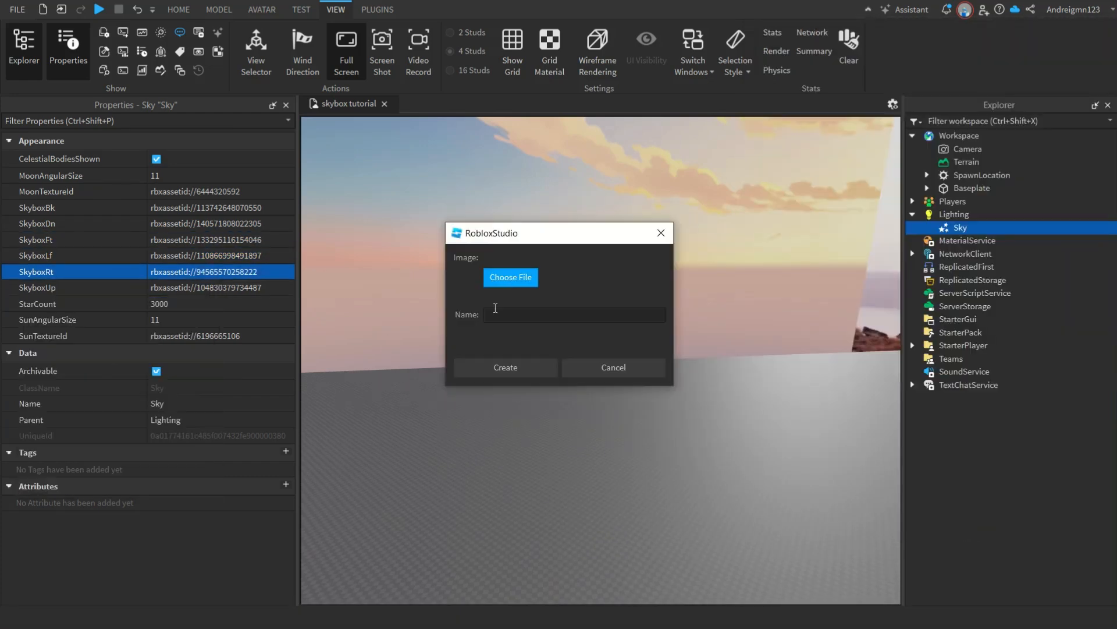
left_click(510, 277)
double_click(611, 406)
left_click(508, 368)
Upload the py image as the Sky object's SkyboxUp texture.
left_click(215, 287)
left_click(344, 614)
left_click(47, 292)
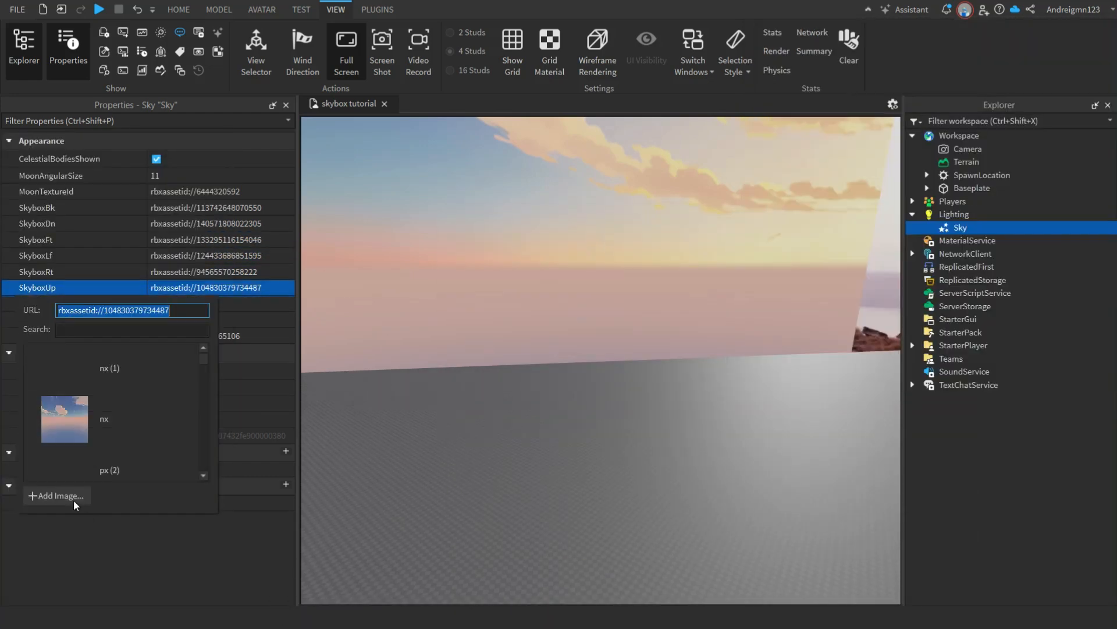
left_click(73, 500)
left_click(518, 273)
double_click(926, 318)
left_click(515, 370)
Close the Properties window and look around the scene to inspect the new skybox.
right_click_drag(592, 377, 596, 378)
right_click_drag(439, 267, 439, 267)
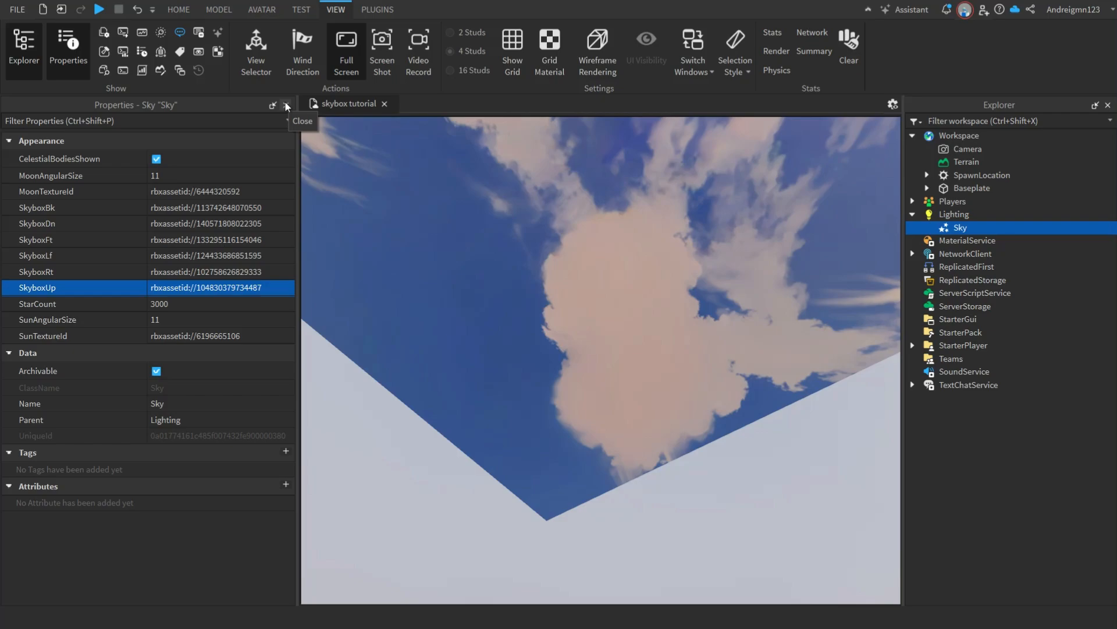
left_click(286, 105)
right_click_drag(711, 309, 711, 309)
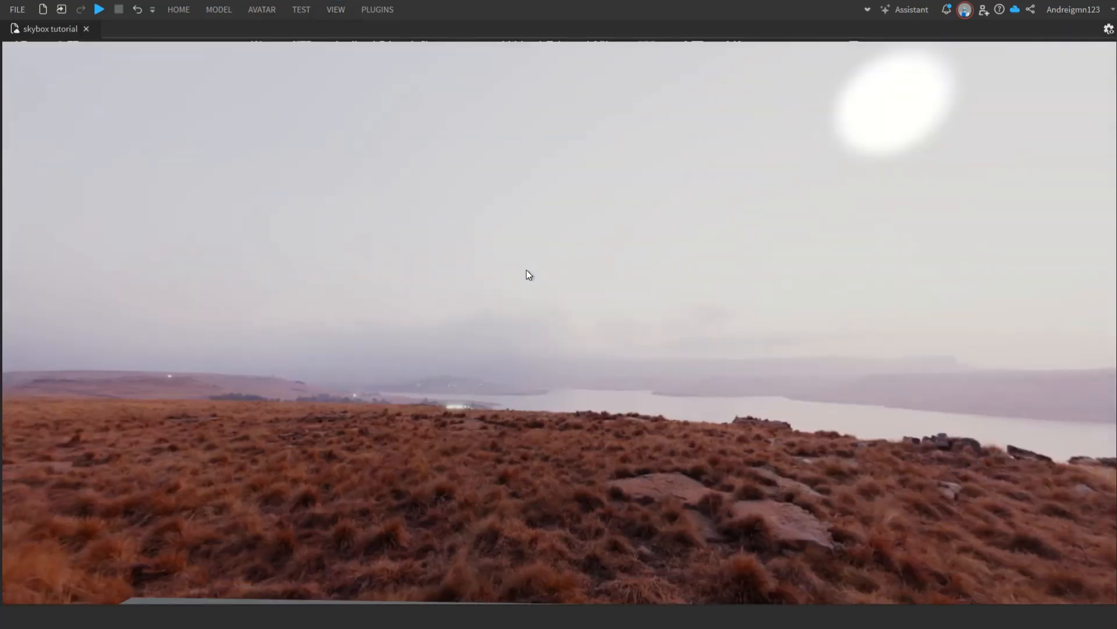
right_click_drag(527, 274, 526, 274)
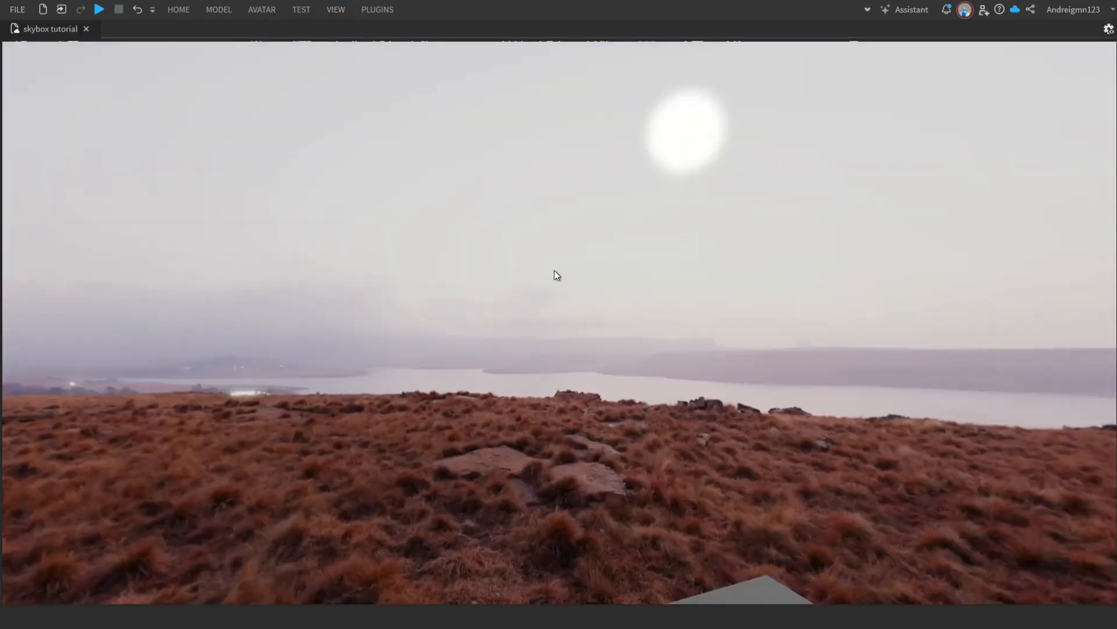
right_click_drag(591, 248, 596, 247)
Delete the Baseplate from the Workspace and inspect the skybox in several directions.
left_click(943, 116)
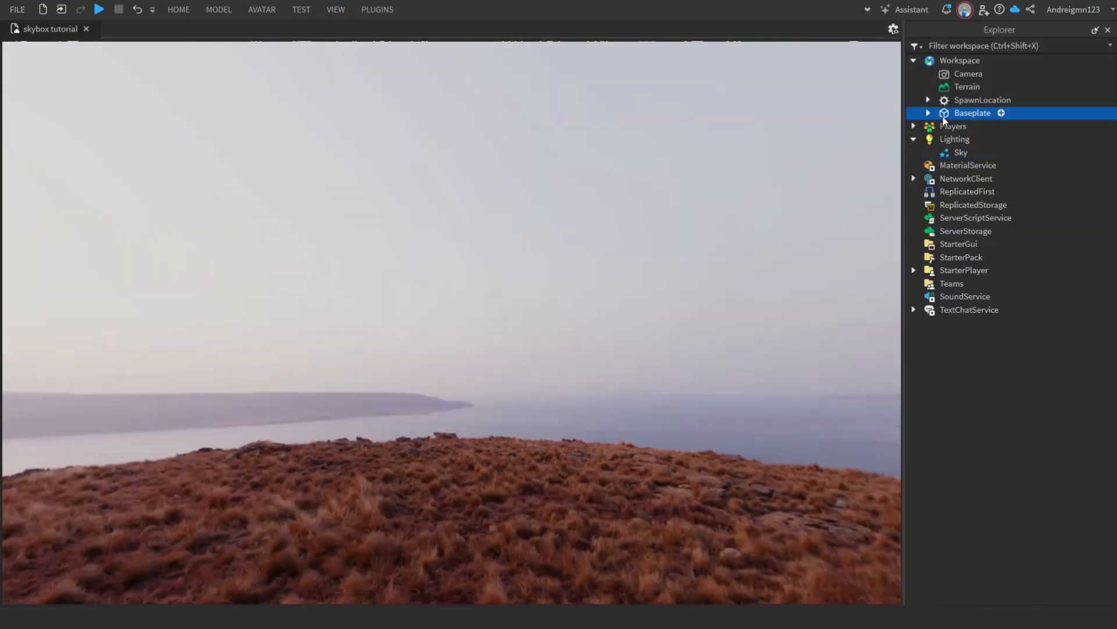
key("Delete")
right_click_drag(725, 216, 726, 216)
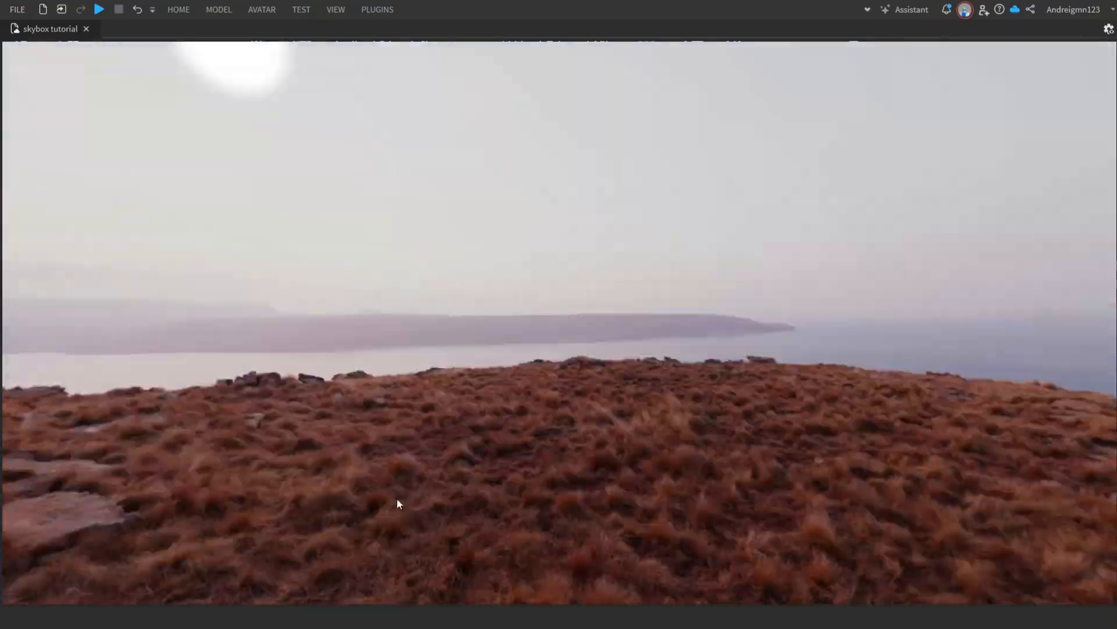
right_click_drag(396, 497, 396, 497)
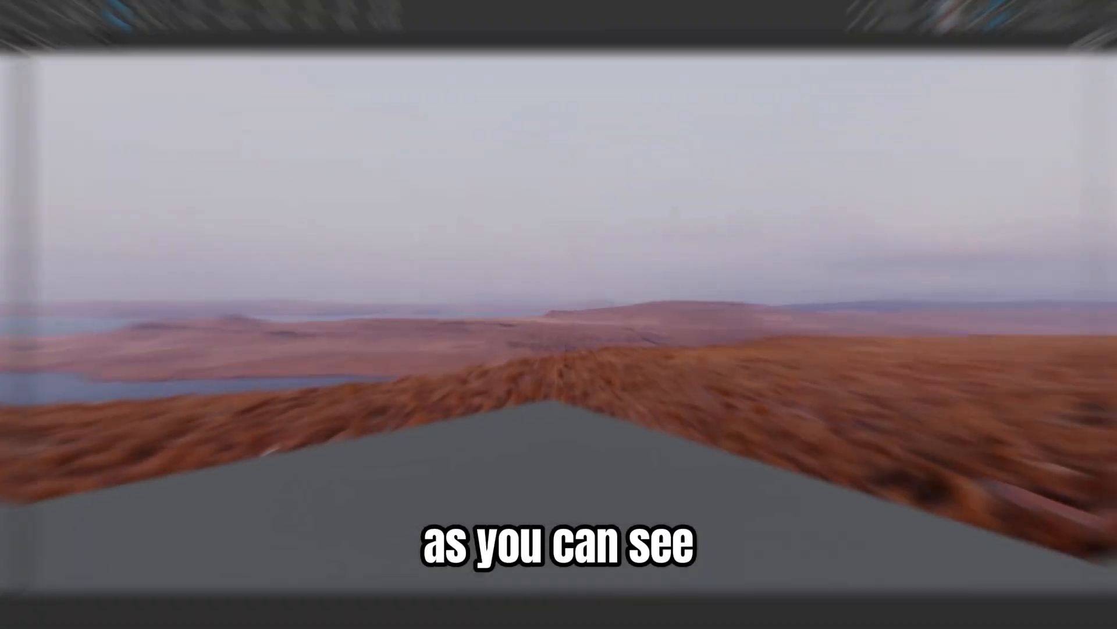
right_click_drag(298, 372, 298, 372)
mouse_move(298, 372)
right_mouse_down()
mouse_move(287, 372)
mouse_move(298, 372)
right_mouse_up()
Display the Explorer and delete the Baseplate and SpawnLocation from the Workspace.
key("alt+x")
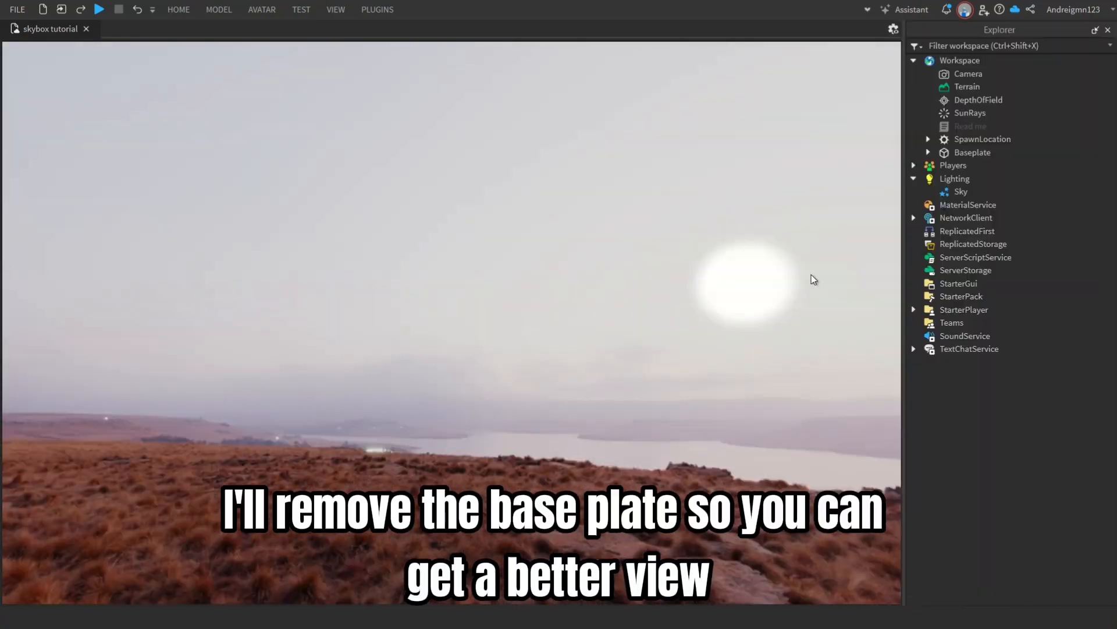
left_click(963, 153)
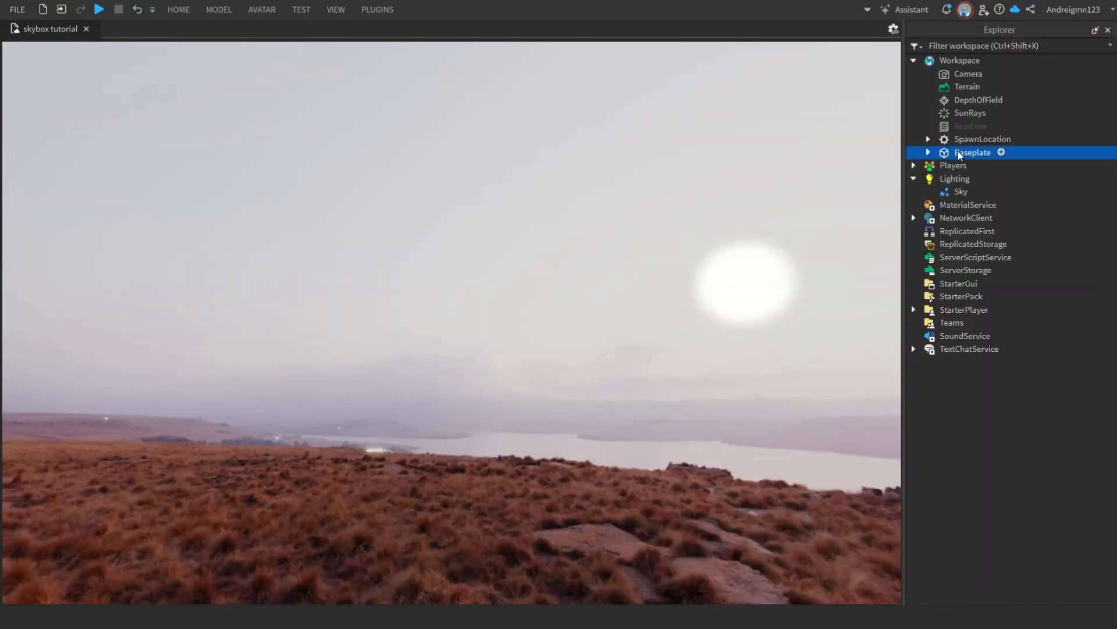
key("Delete")
left_click(979, 137)
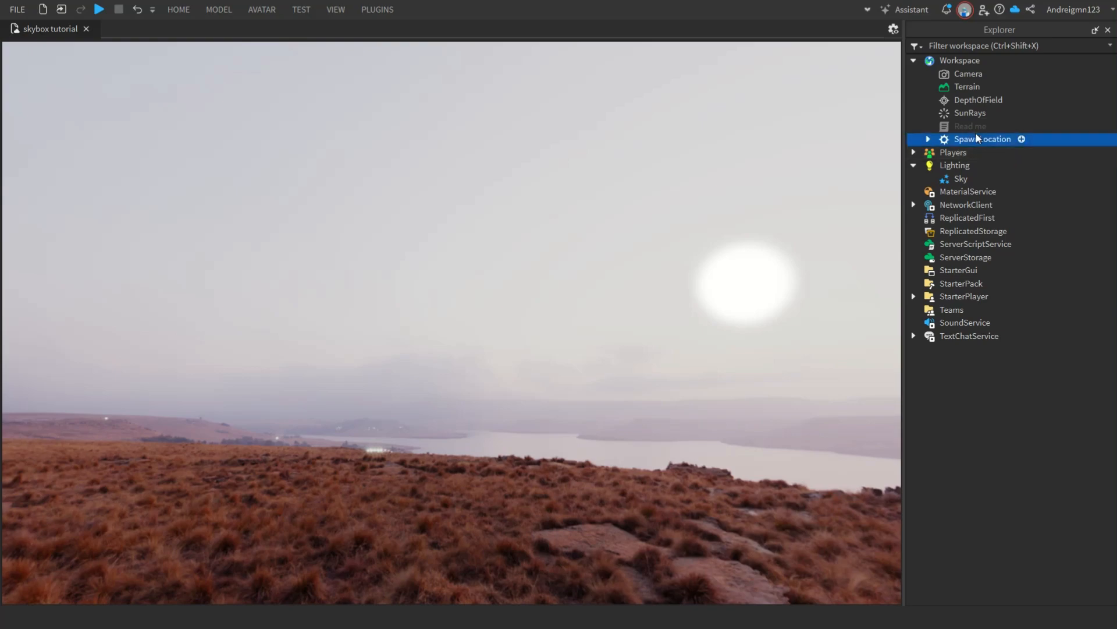
key("Delete")
Look around the unobstructed skybox and undo the Baseplate and SpawnLocation deletions.
mouse_move(573, 206)
right_mouse_down()
mouse_move(561, 210)
mouse_move(599, 207)
mouse_move(574, 205)
mouse_move(584, 211)
right_mouse_up()
key("ctrl+z")
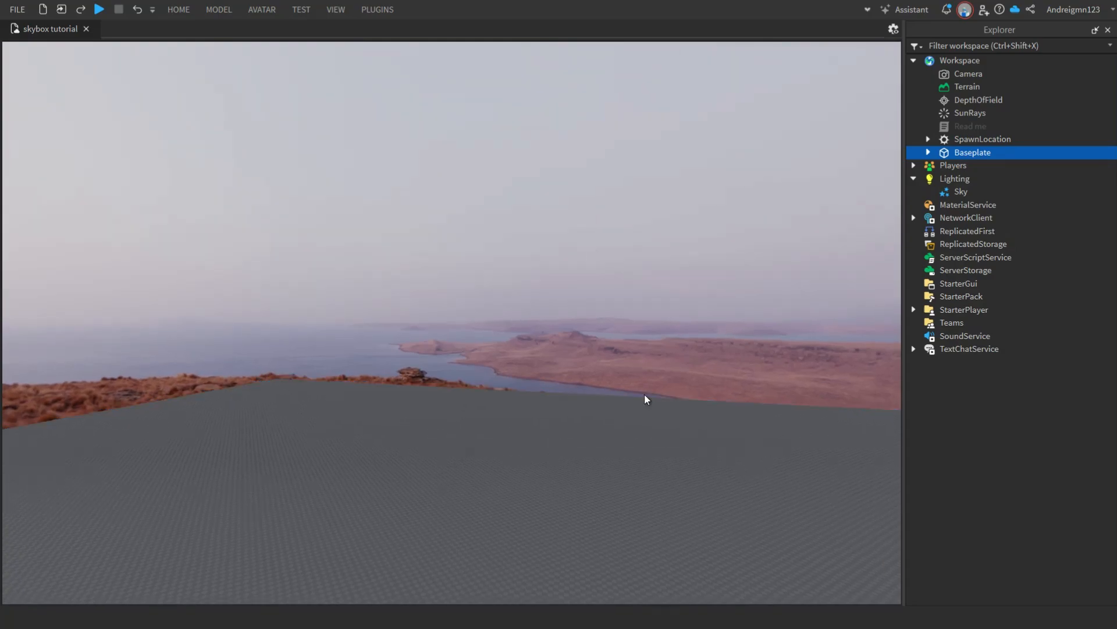
left_click(665, 491)
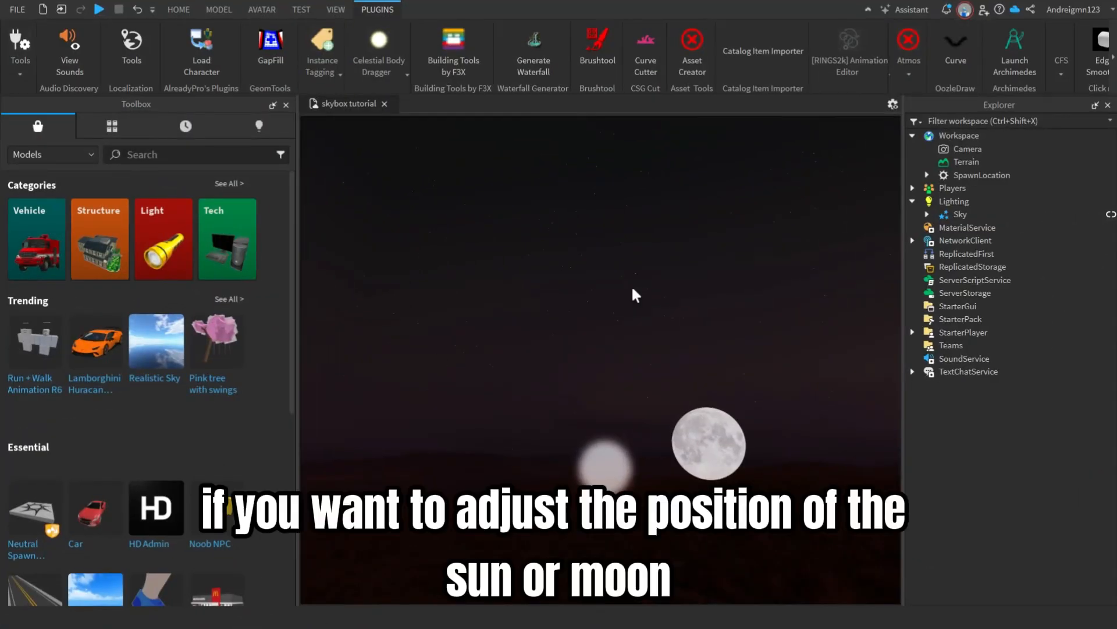
Close the Explorer and lower the sun toward the horizon with the Celestial Body Dragger.
left_click(1108, 105)
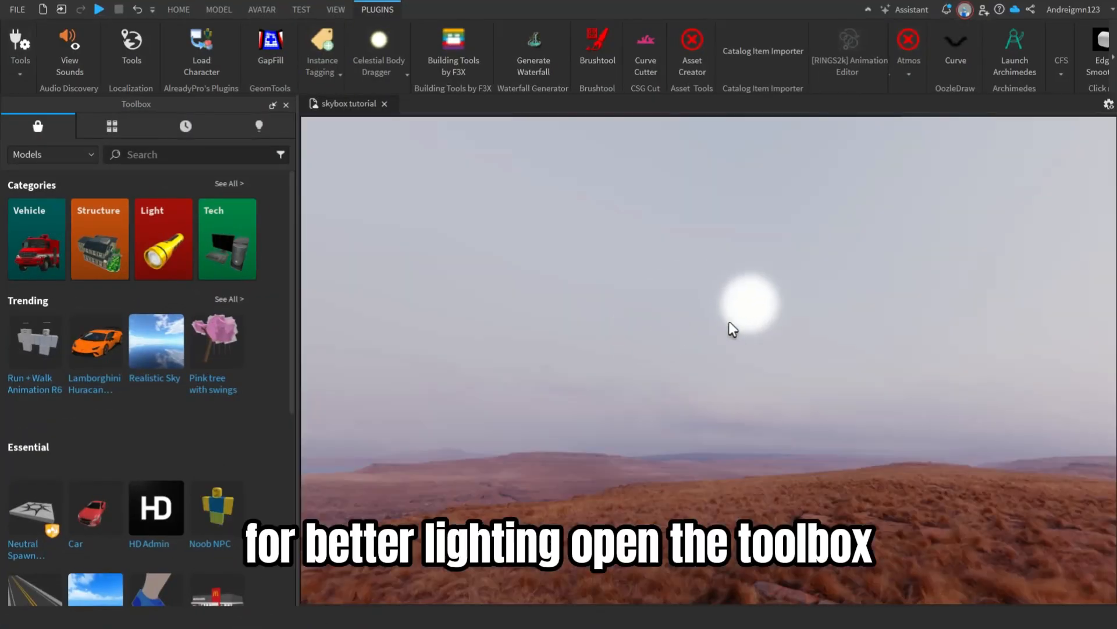
left_click_drag(729, 324, 608, 384)
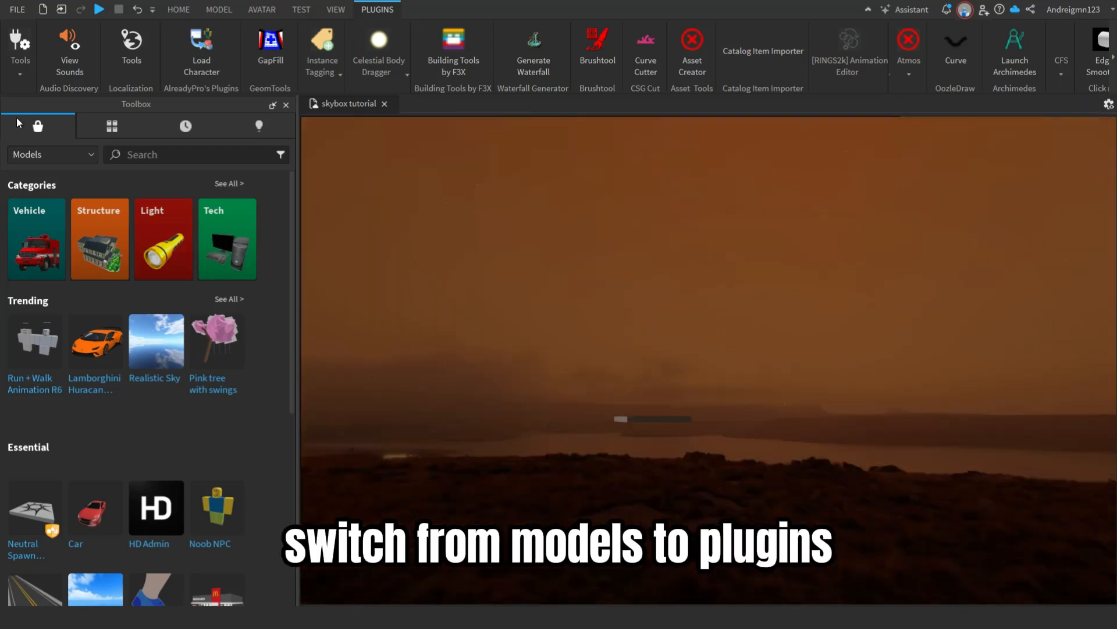
Switch the Toolbox category from Models to Plugins and search for "celestial body dragger".
left_click(41, 154)
left_click(23, 155)
left_click(23, 155)
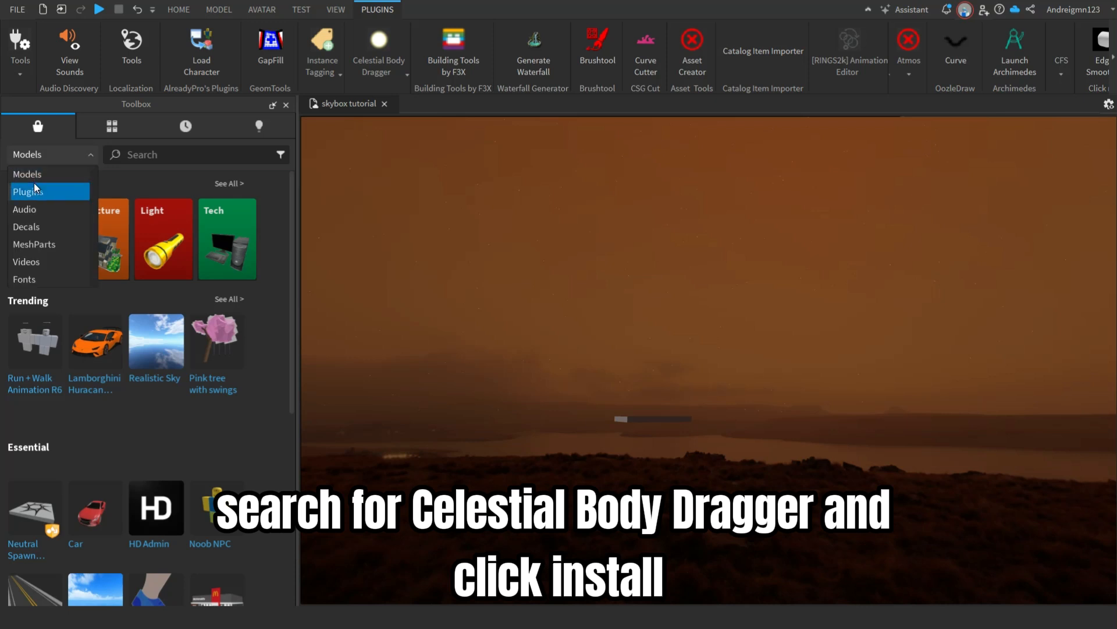
left_click(31, 191)
type("cele")
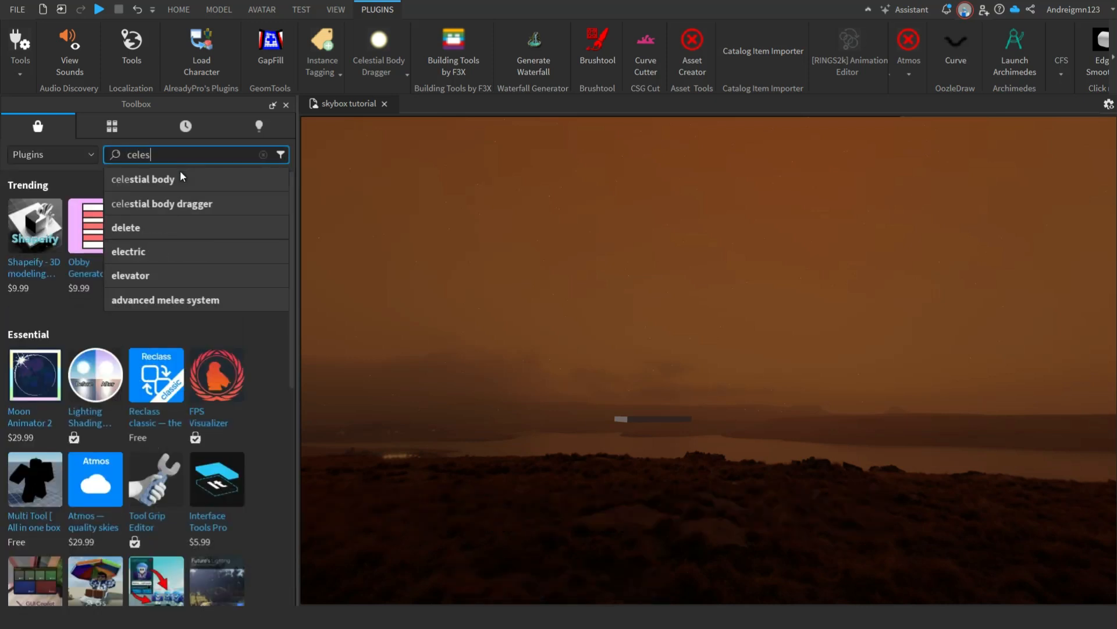
type("s")
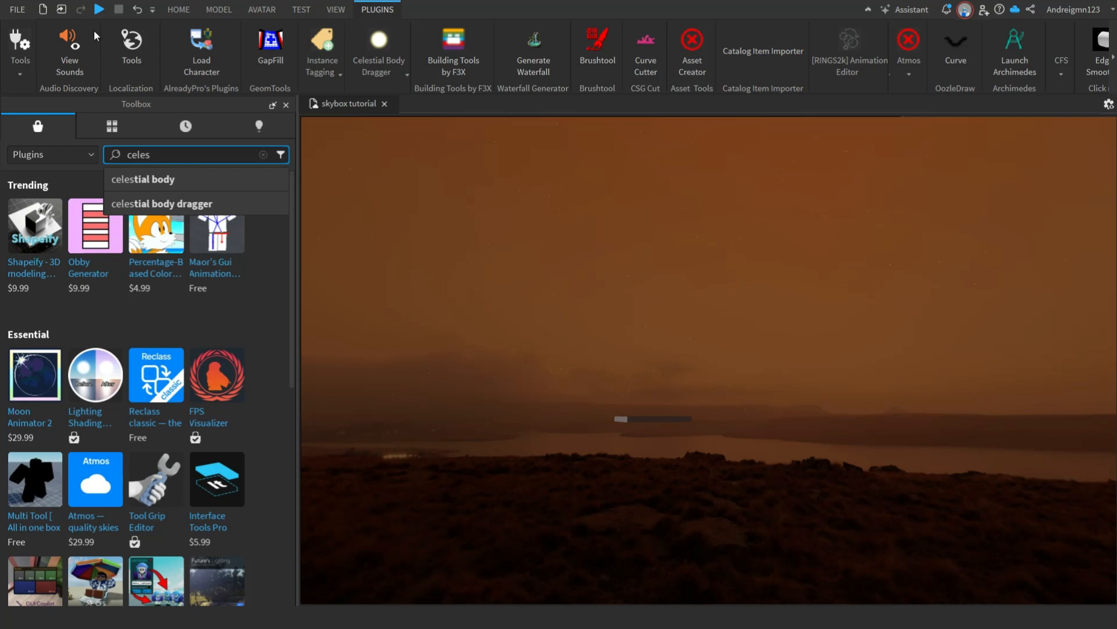
left_click(175, 203)
View the Celestial Body Dragger plugin's details and close the Toolbox.
left_click(27, 249)
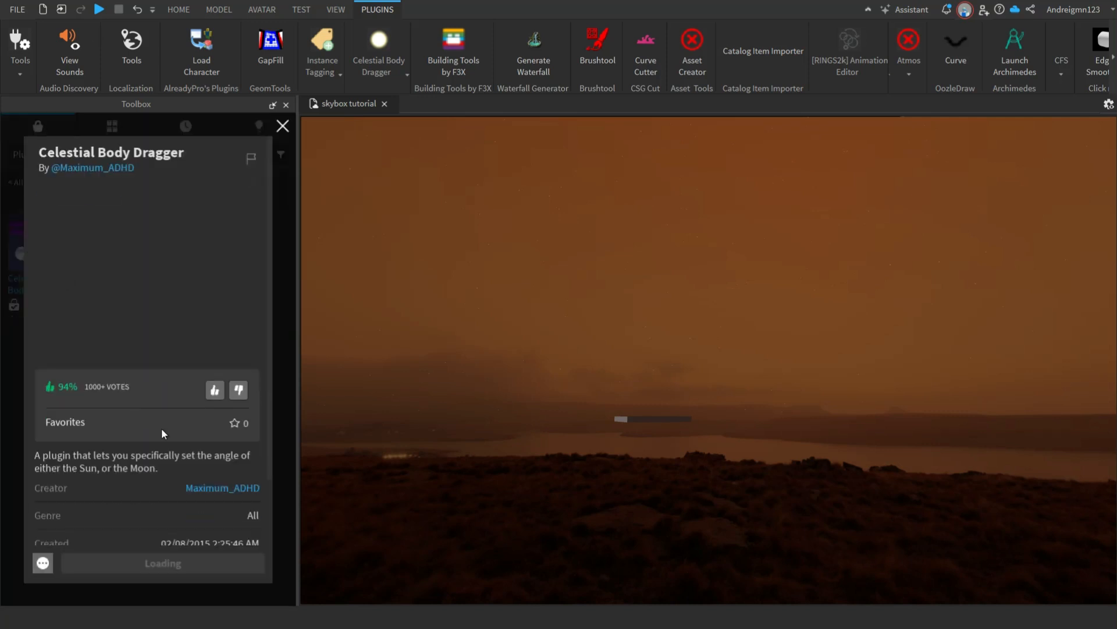
left_click(282, 126)
left_click(286, 106)
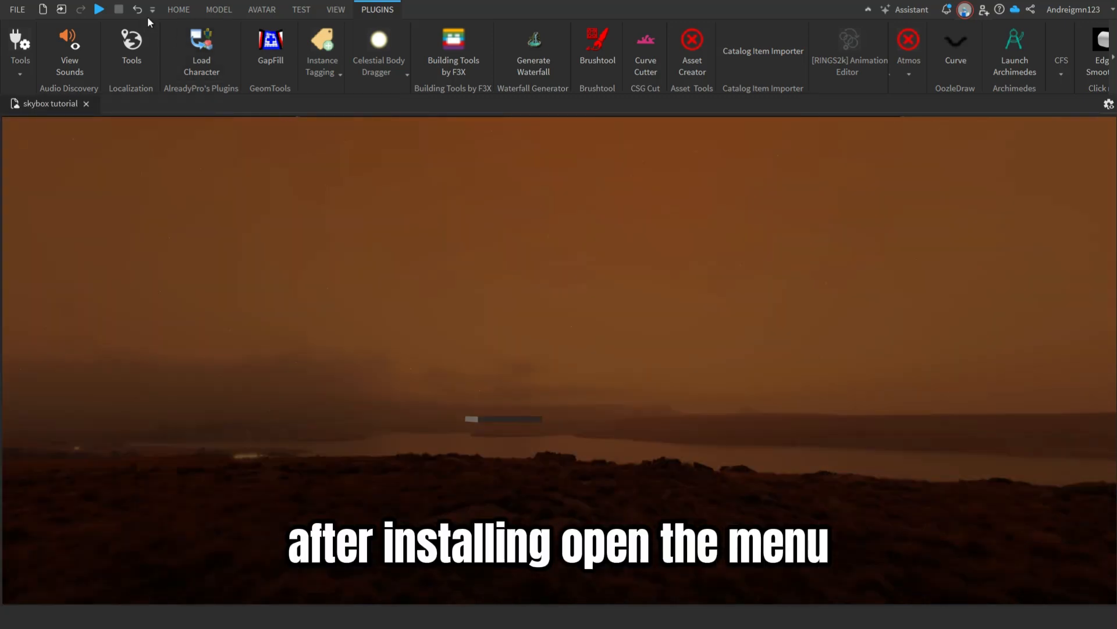
Raise the sun above the horizon with the Celestial Body Dragger, then lower it and shift it sideways along the horizon.
right_click_drag(512, 291, 525, 291)
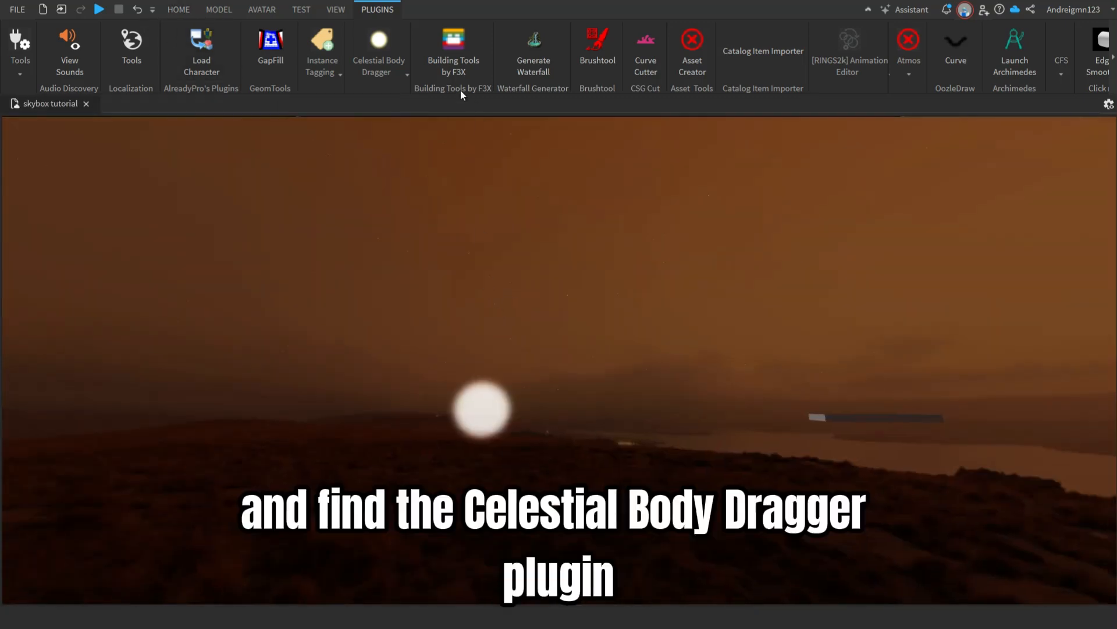
left_click(393, 84)
left_click_drag(482, 409, 493, 352)
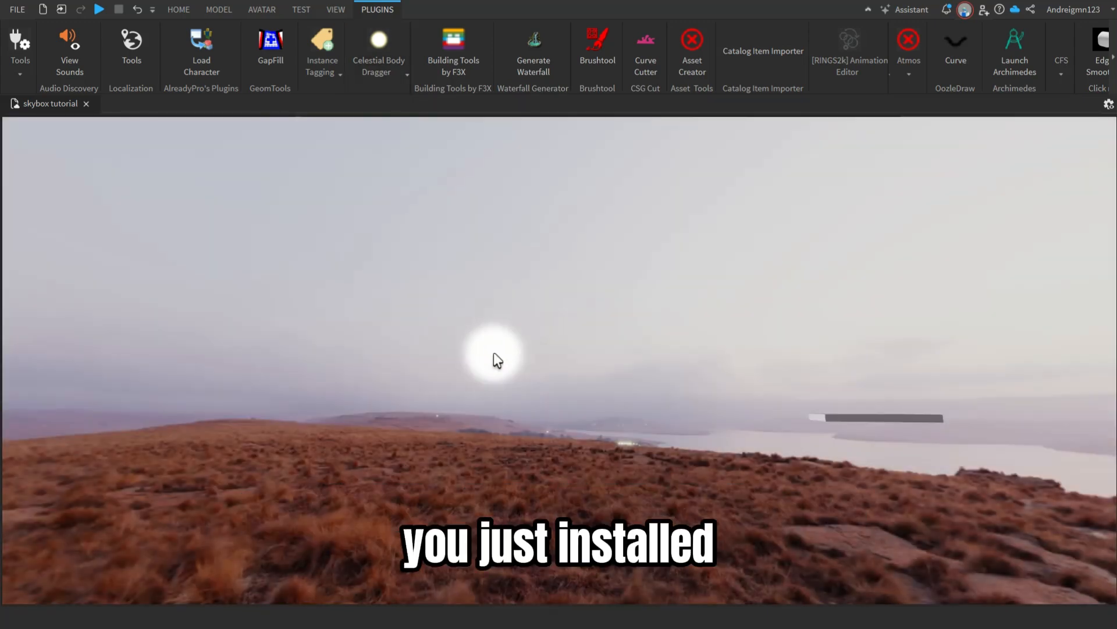
right_click_drag(494, 352, 493, 351)
left_click_drag(493, 352, 495, 376)
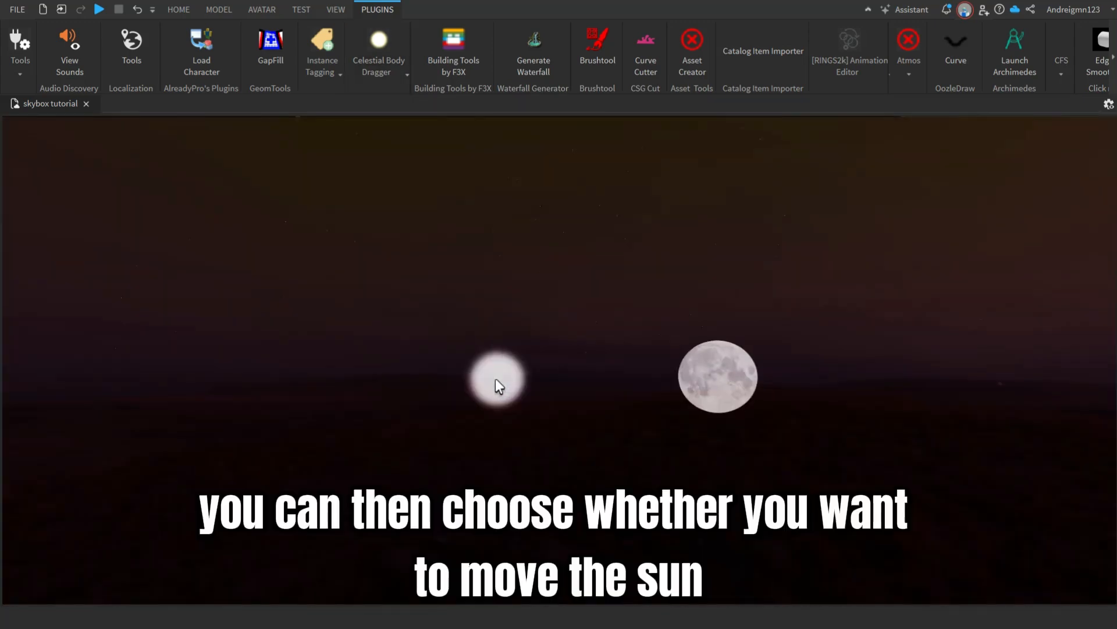
left_click_drag(495, 379, 117, 369)
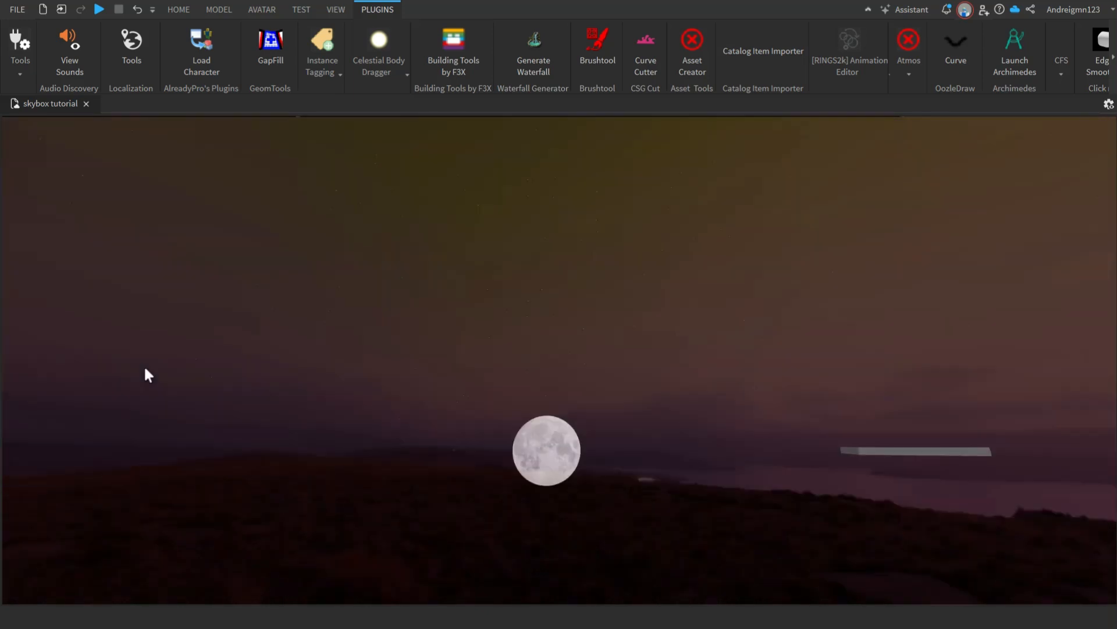
mouse_move(123, 372)
right_mouse_down()
mouse_move(162, 372)
mouse_move(115, 372)
right_mouse_up()
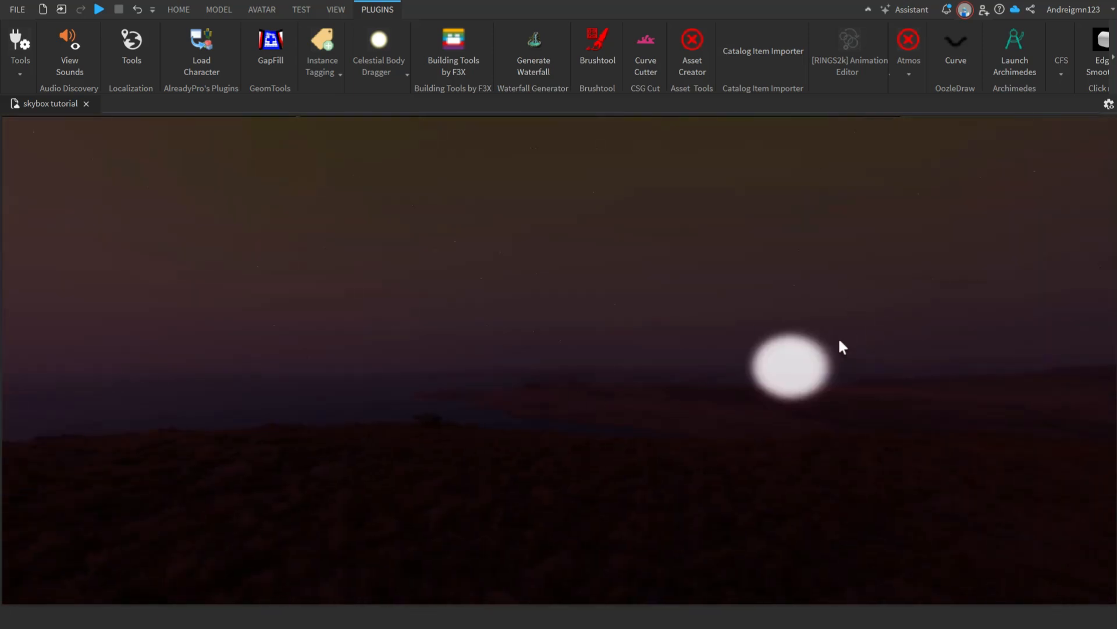
Clear the Sky object's SunTextureId, accept the package modification, and close its properties.
key("alt+x")
left_click(954, 214)
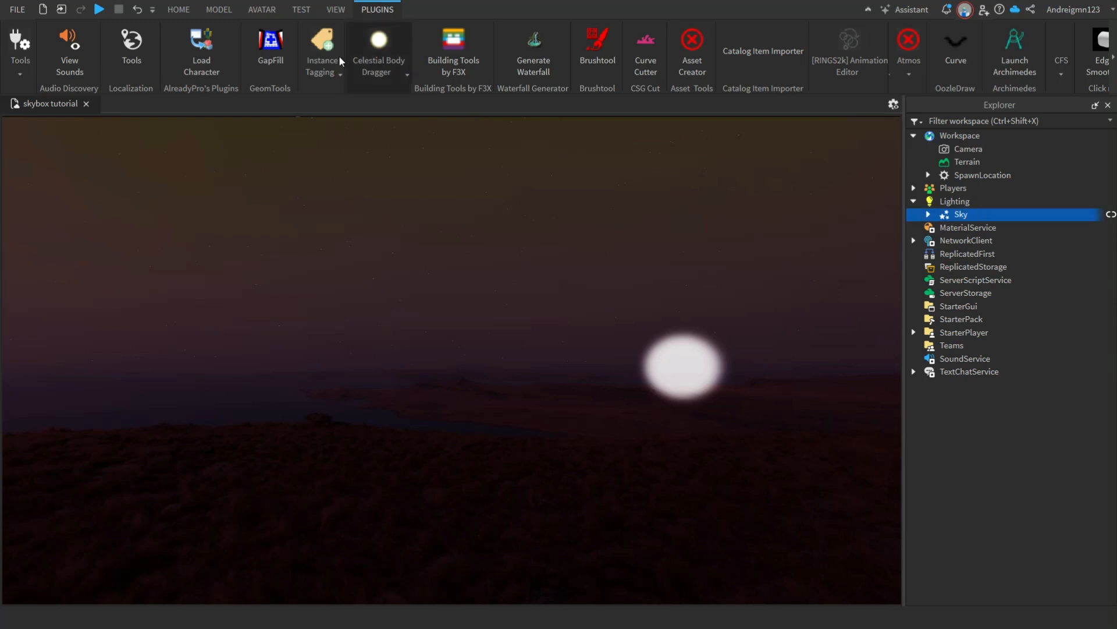
left_click(336, 9)
left_click(68, 51)
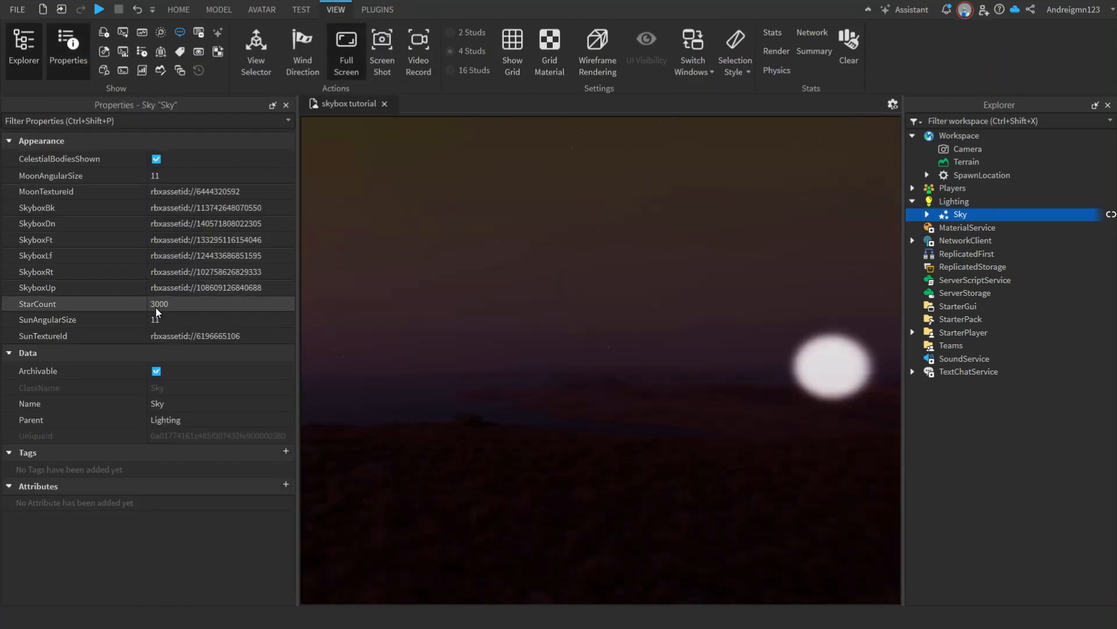
left_click(166, 333)
key("BackSpace")
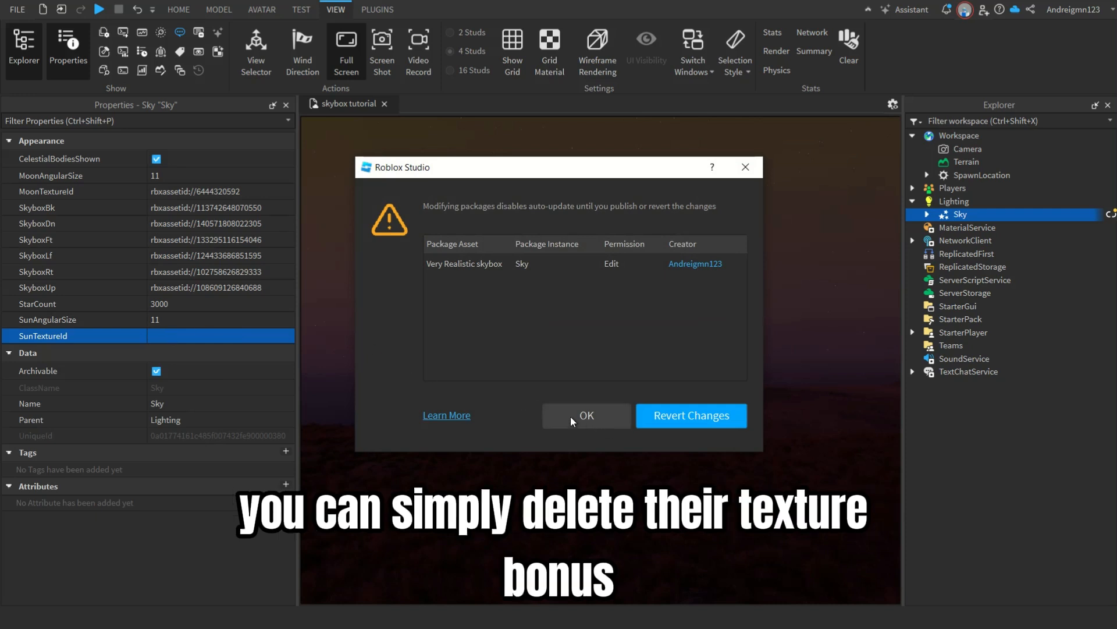
left_click(572, 418)
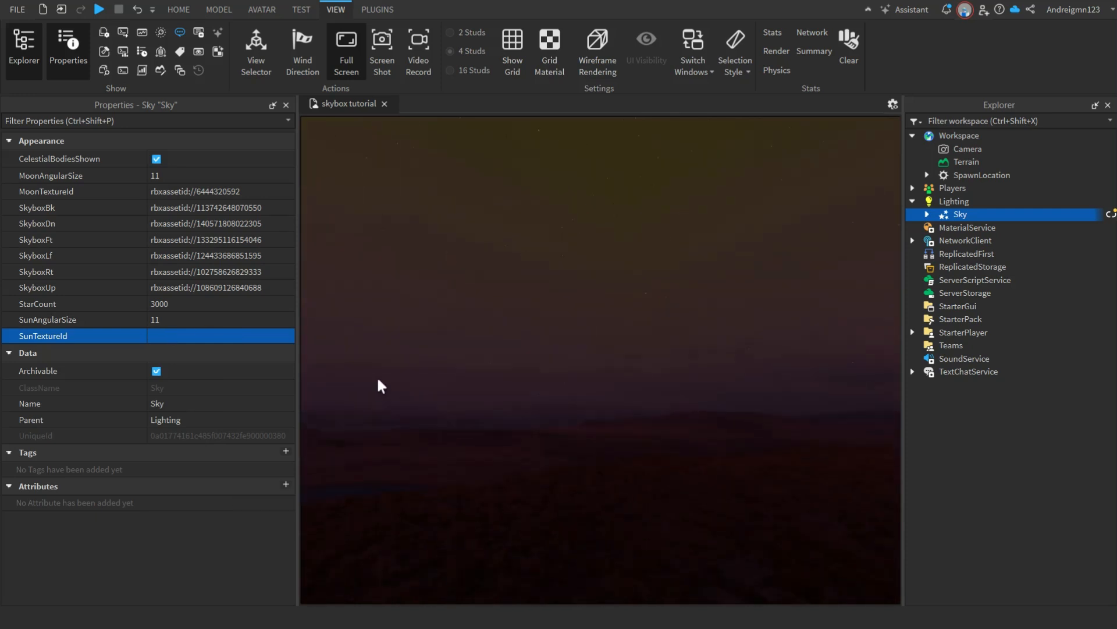
left_click(286, 104)
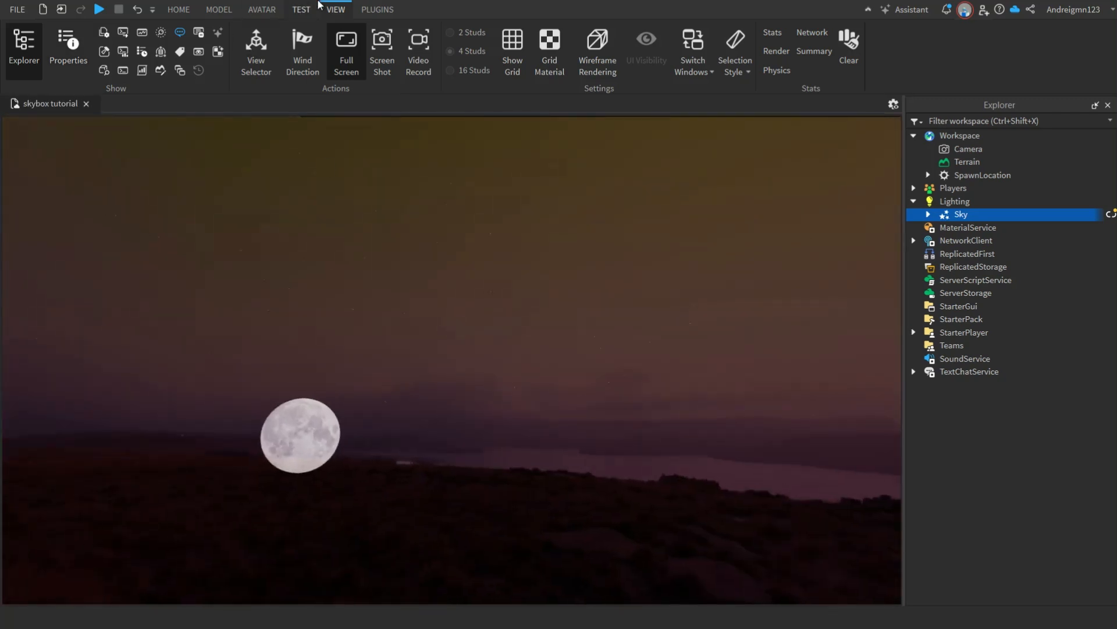
Switch the Celestial Body Dragger to the moon and move the moon along the horizon.
left_click(379, 10)
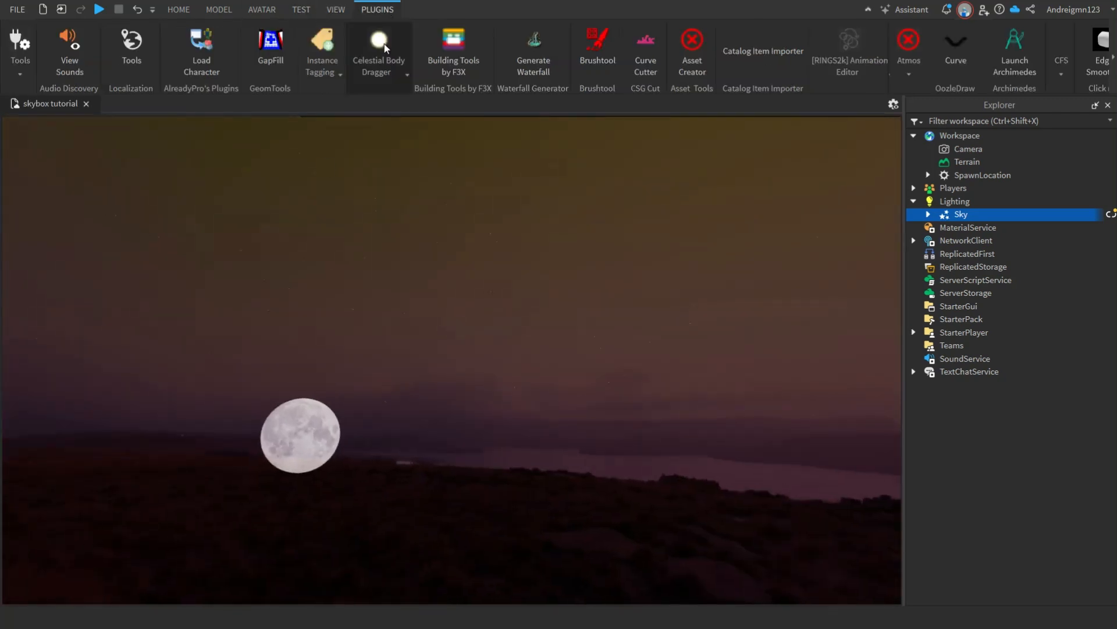
left_click(414, 124)
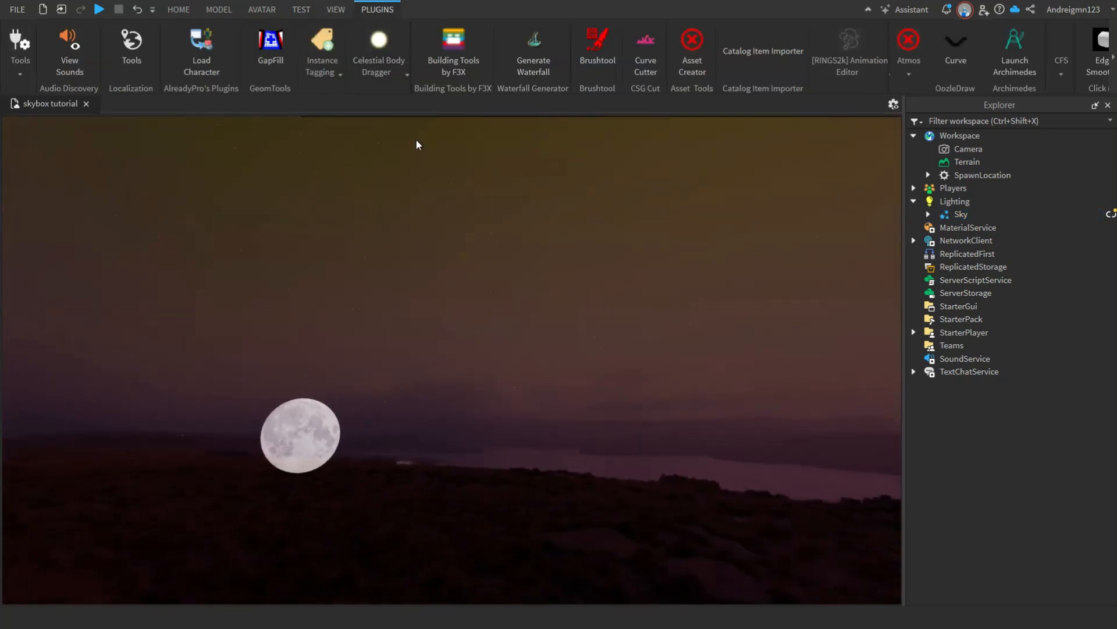
left_click_drag(303, 434, 220, 461)
right_click_drag(268, 435, 268, 439)
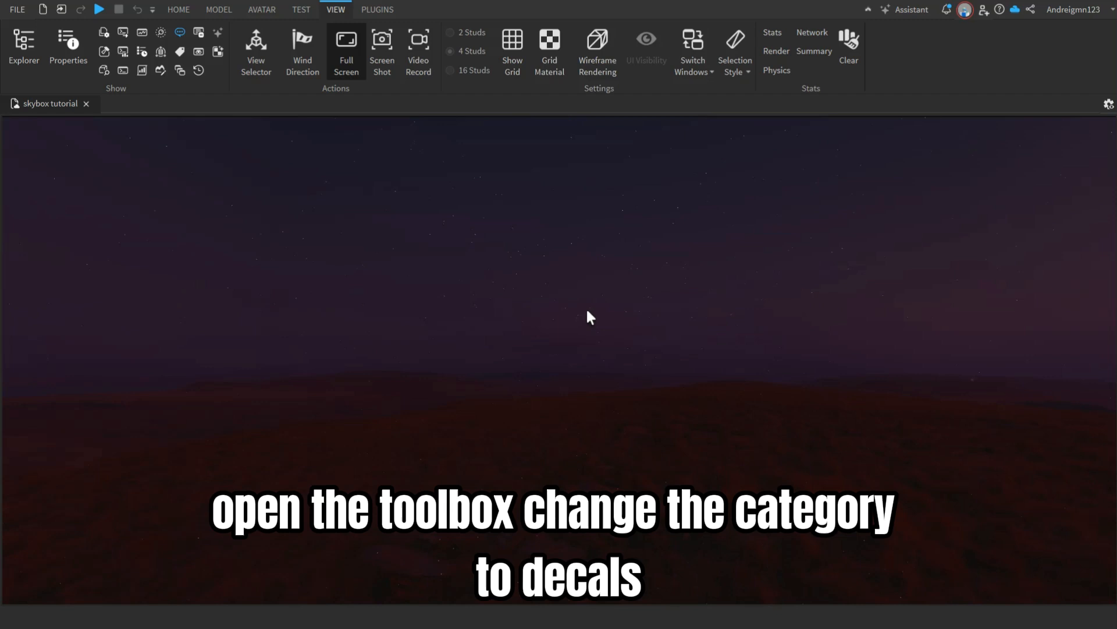
Open the Toolbox, set its category to Decals and search for "moon".
right_click_drag(587, 318, 534, 327)
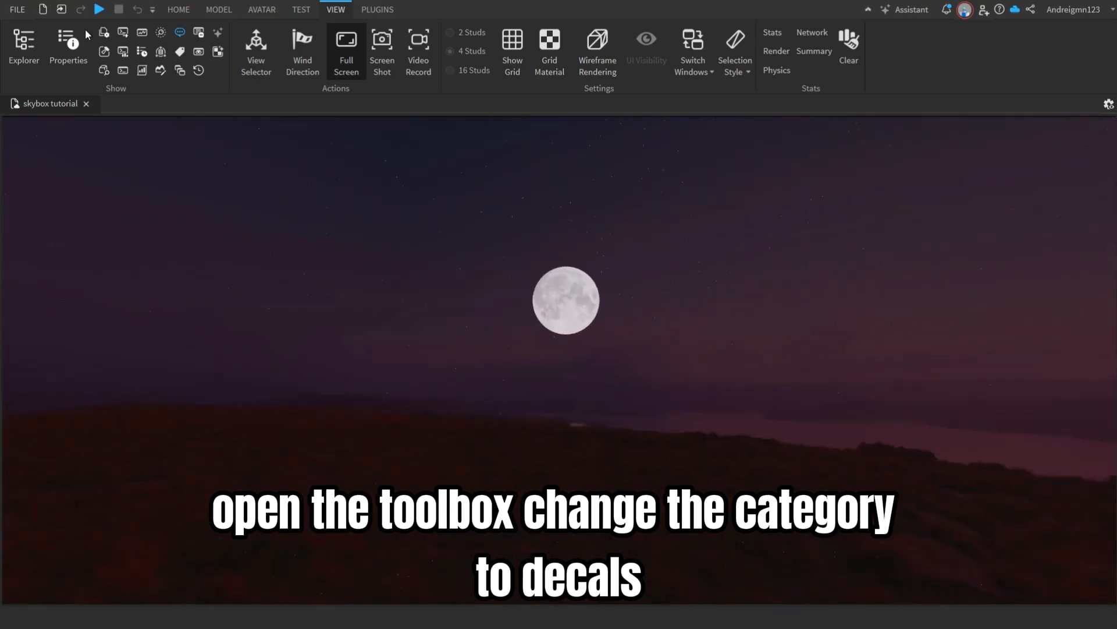
left_click(179, 9)
left_click(365, 52)
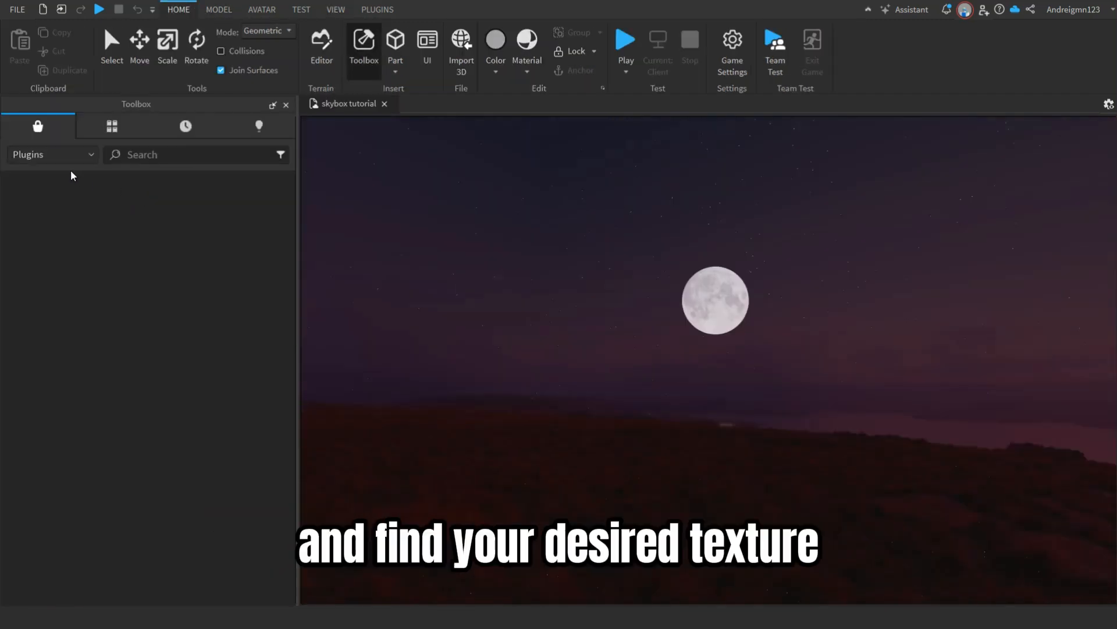
left_click(48, 154)
left_click(50, 226)
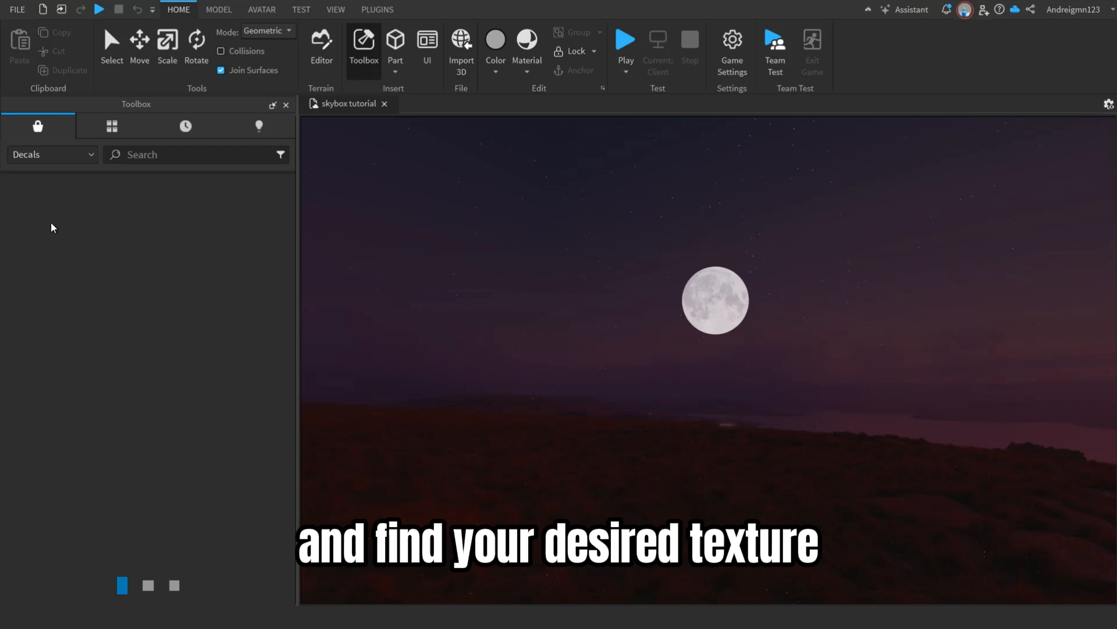
left_click(196, 156)
type("moon")
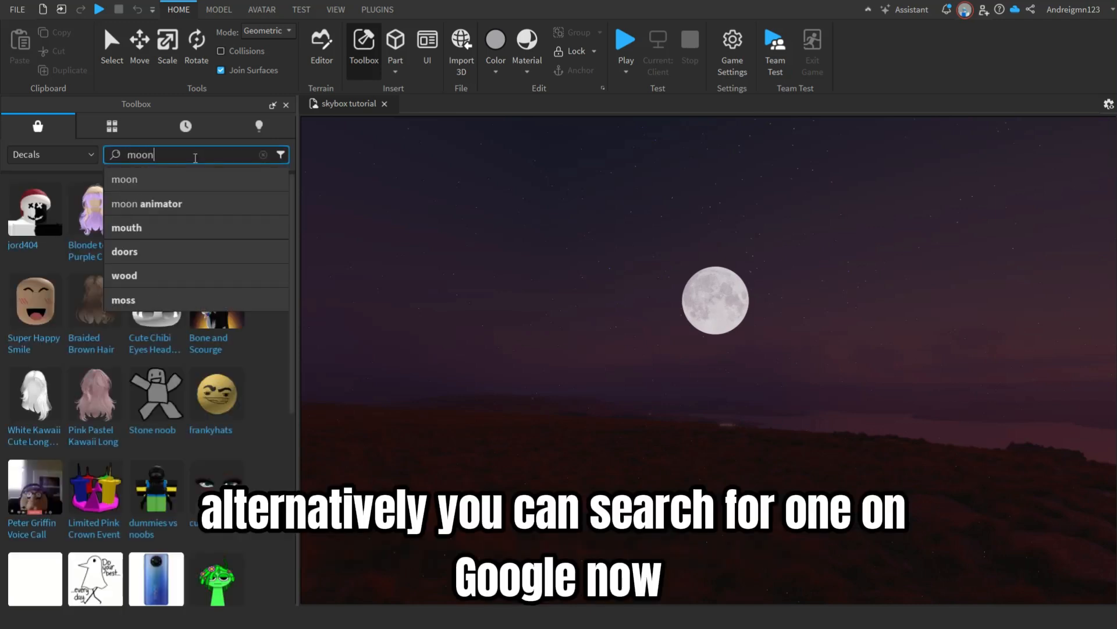
key("Return")
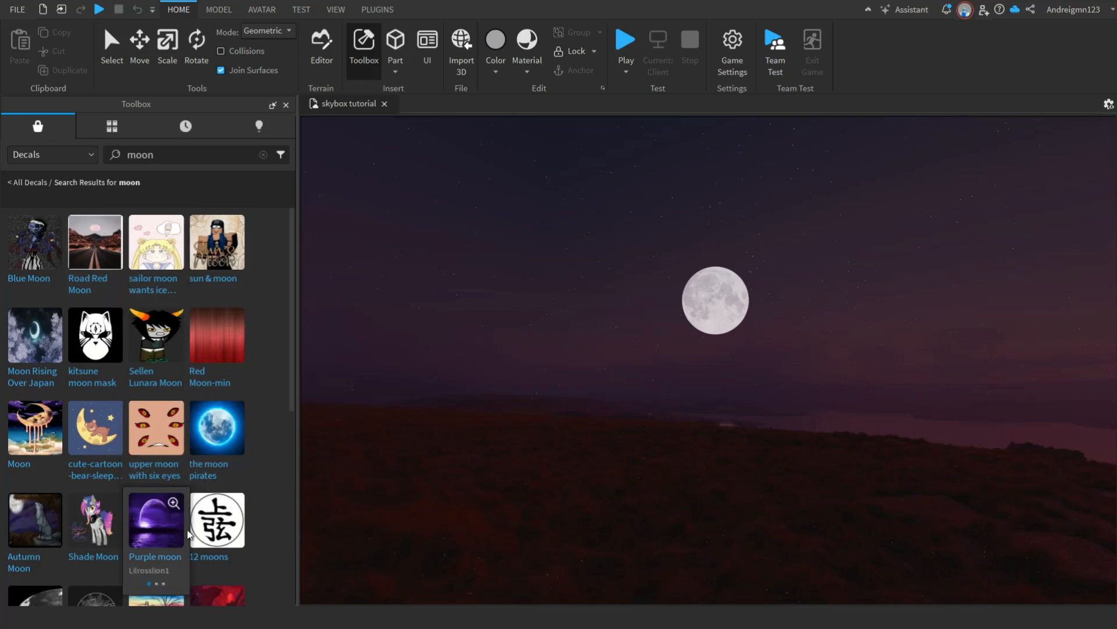
Copy the asset ID of the light blue "Moon (for background" decal from the search results.
scroll(274, 337, "down", 4)
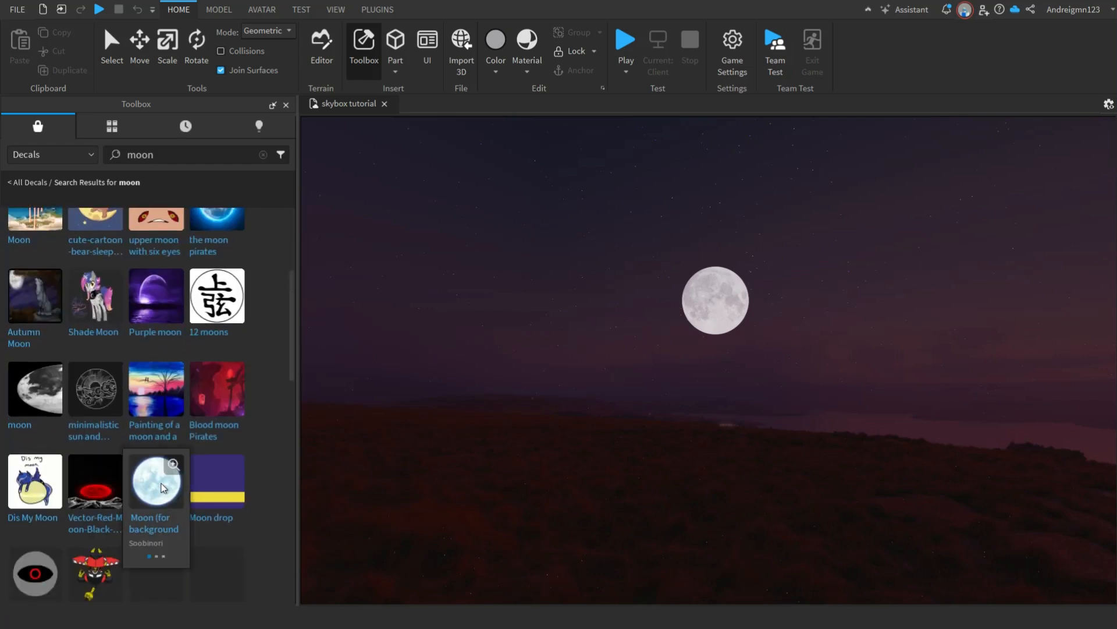
right_click(174, 457)
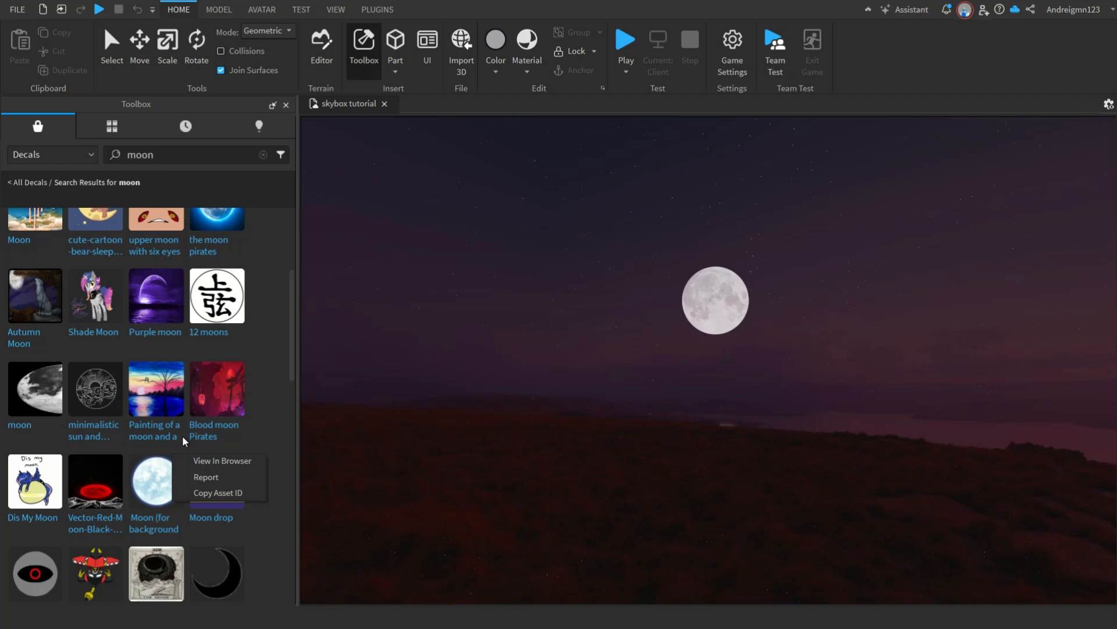
left_click(219, 493)
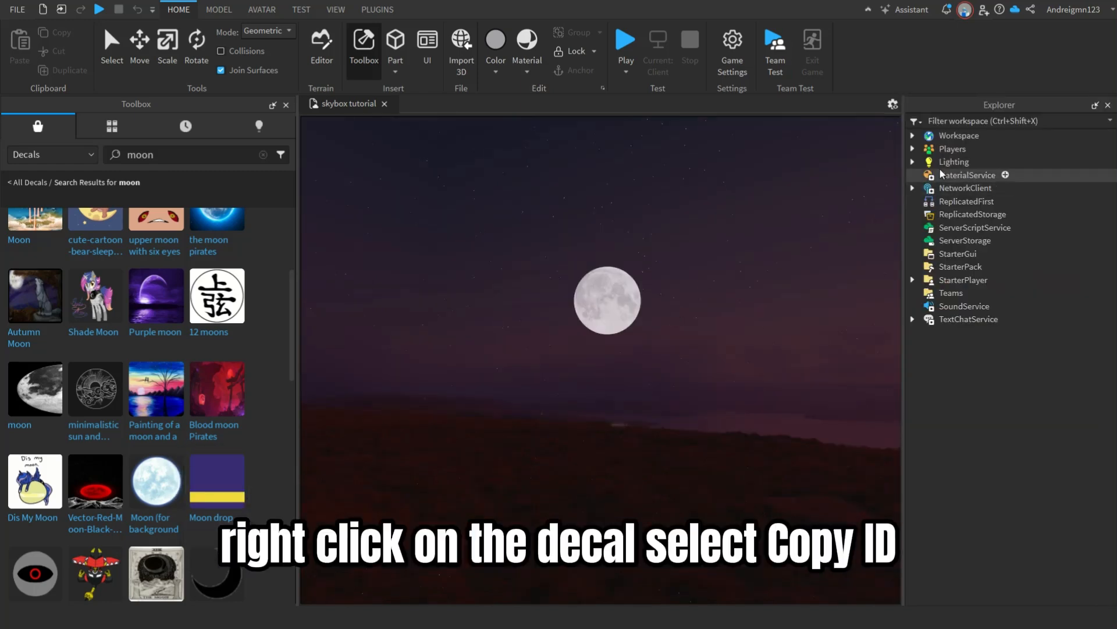
Select the Sky object under Lighting and set its MoonTextureId to the copied decal asset ID.
left_click(913, 162)
left_click(909, 175)
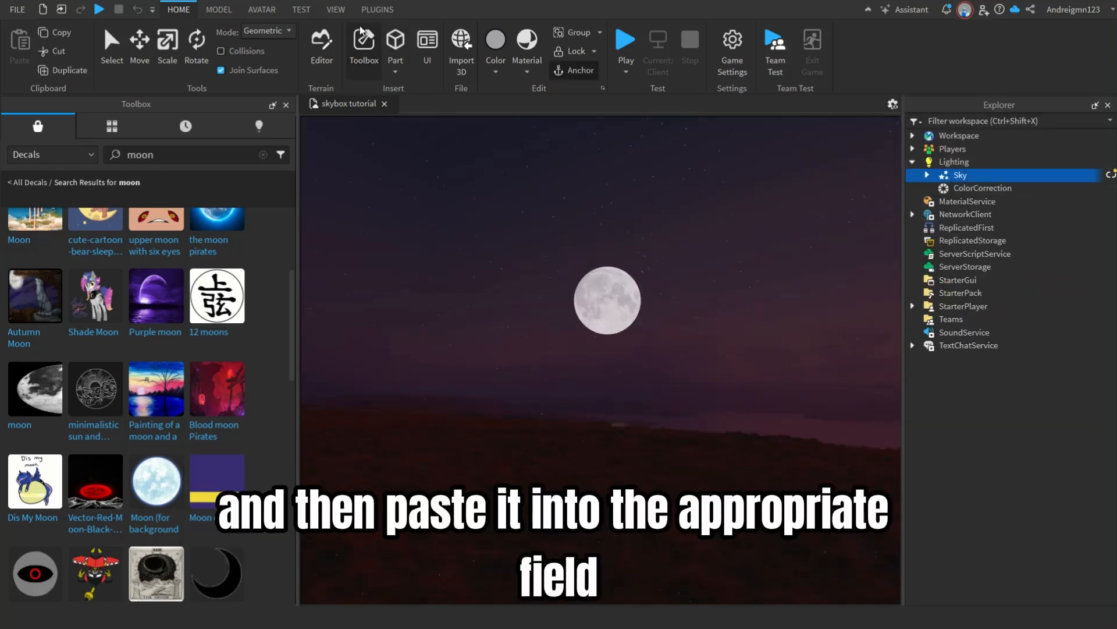
left_click(336, 9)
left_click(64, 55)
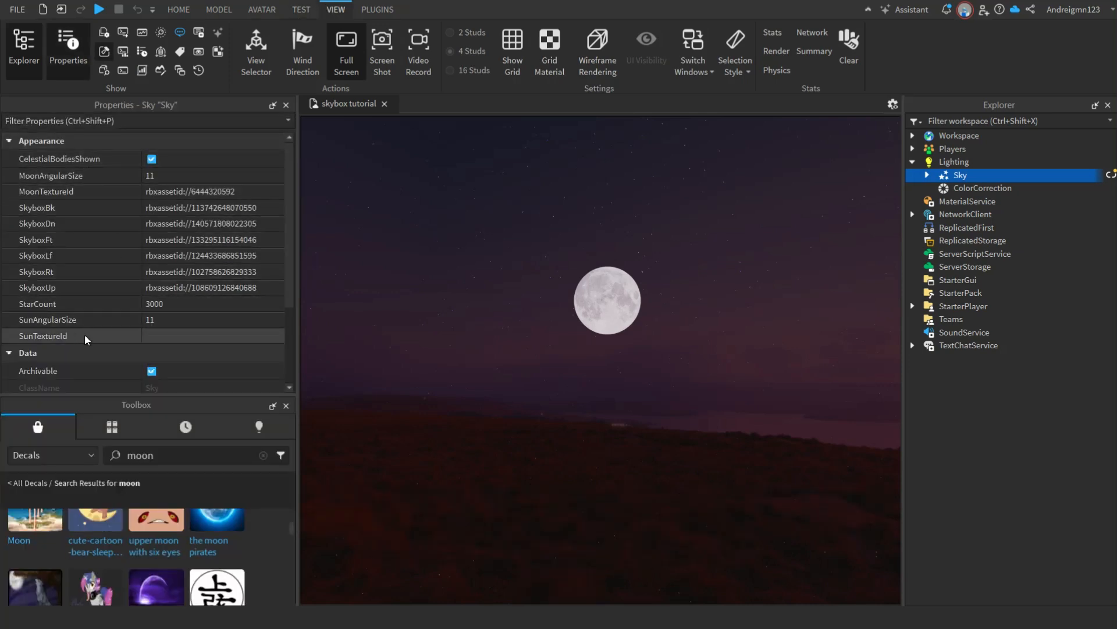
left_click(185, 191)
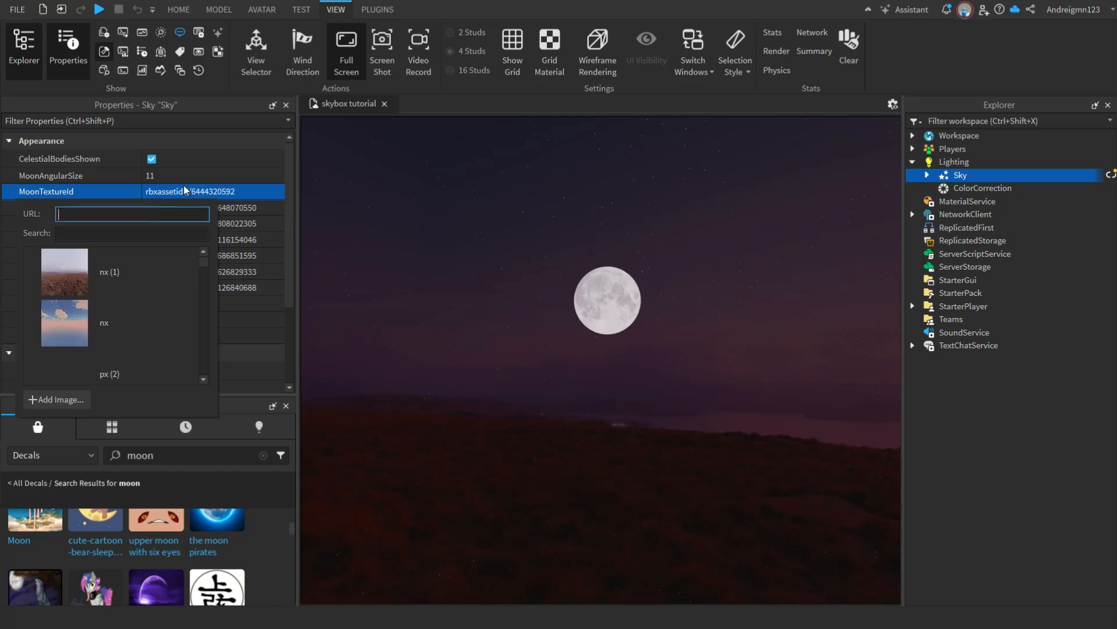
key("Return")
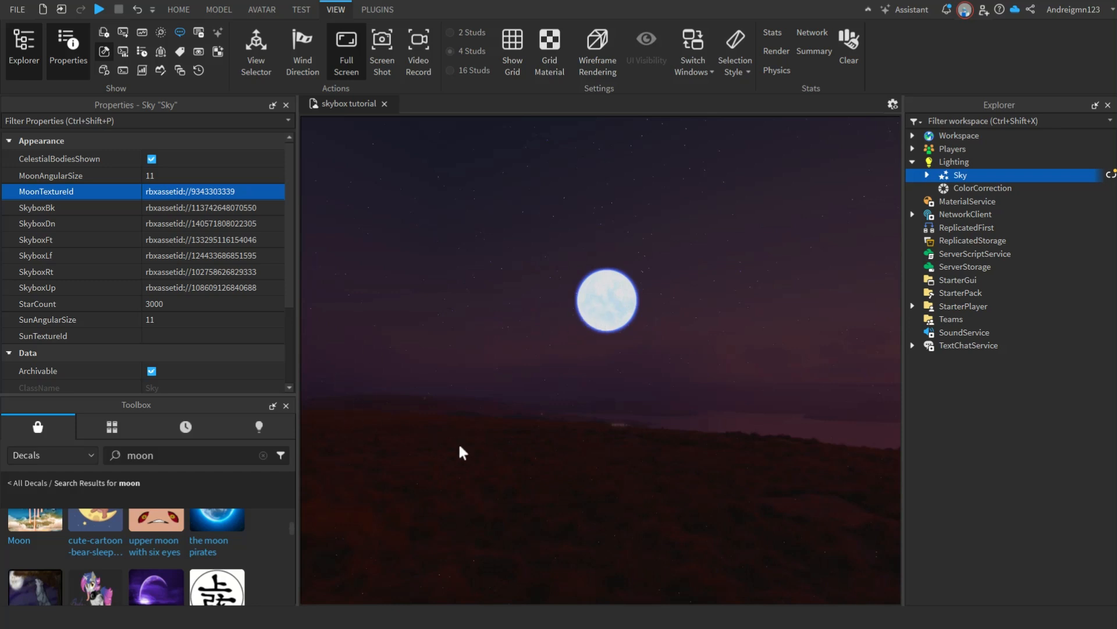
View the retextured moon in the sky and close the Properties and Toolbox panels.
right_click_drag(459, 387, 431, 386)
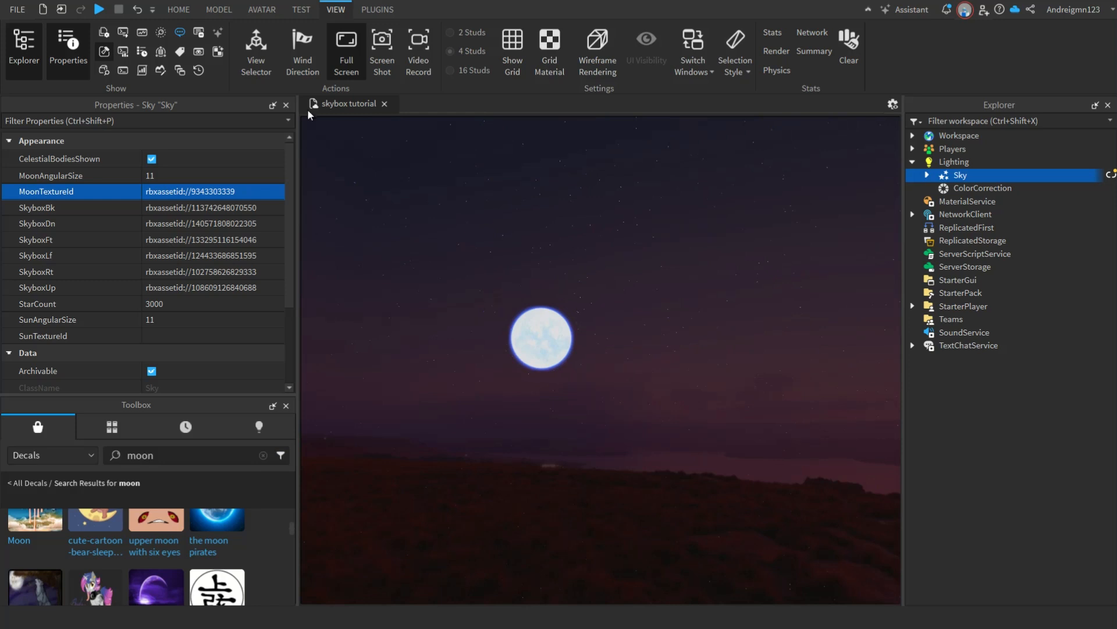
left_click(285, 105)
left_click(285, 106)
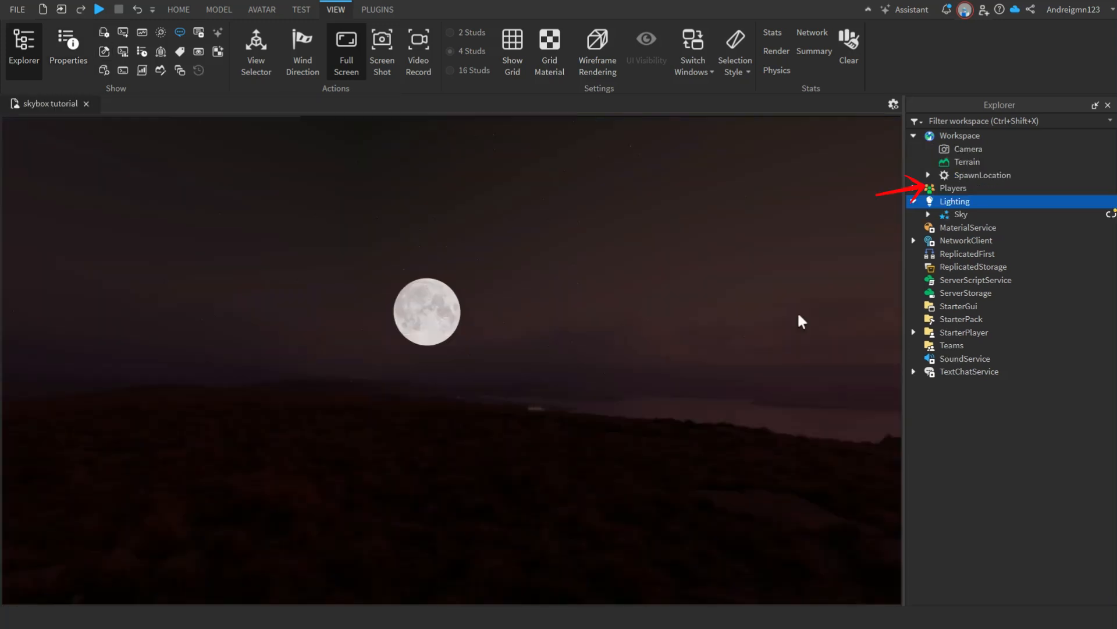
Reposition the moon in the night sky above the horizon with the Celestial Body Dragger.
right_click_drag(593, 396, 577, 393)
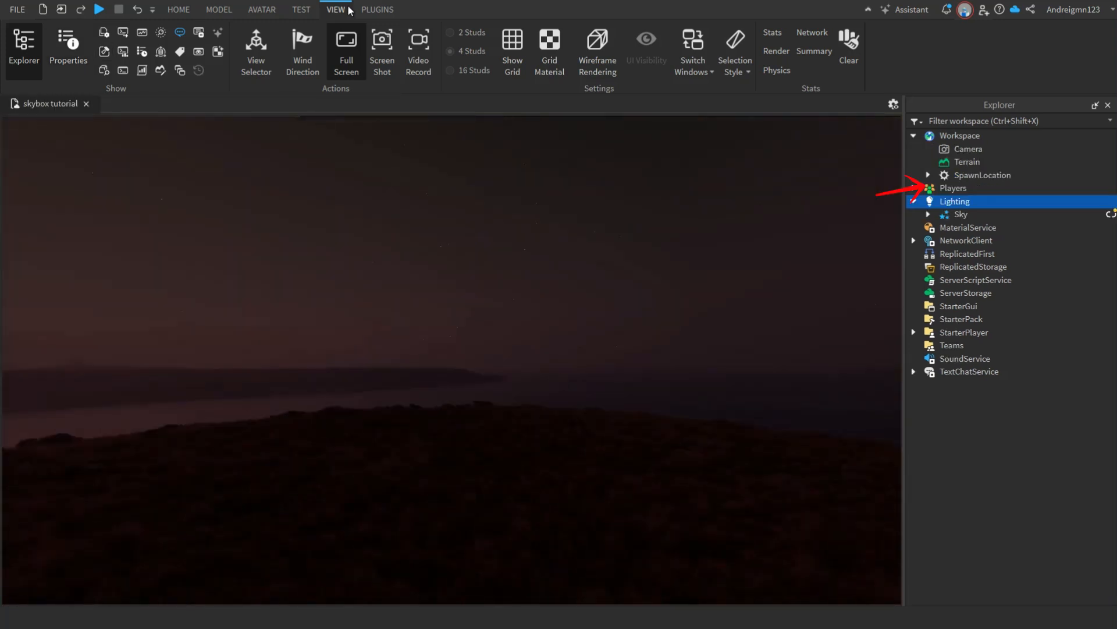
left_click(375, 10)
left_click(374, 44)
left_click(279, 319)
left_click(285, 327)
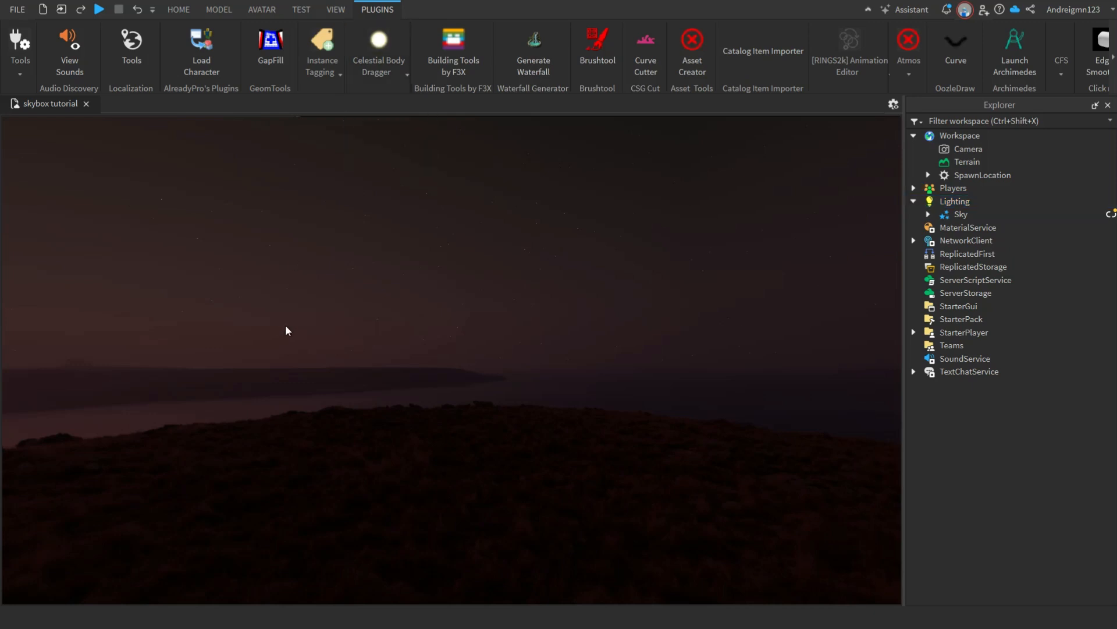
left_click(401, 40)
left_click(408, 117)
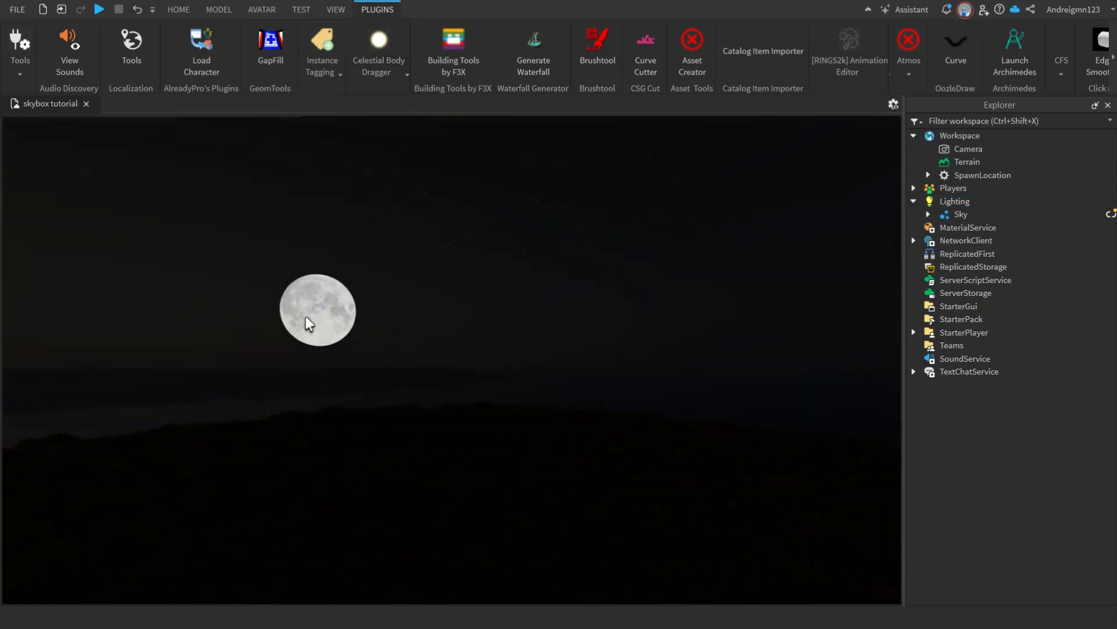
left_click_drag(306, 318, 237, 328)
right_click_drag(238, 328, 239, 324)
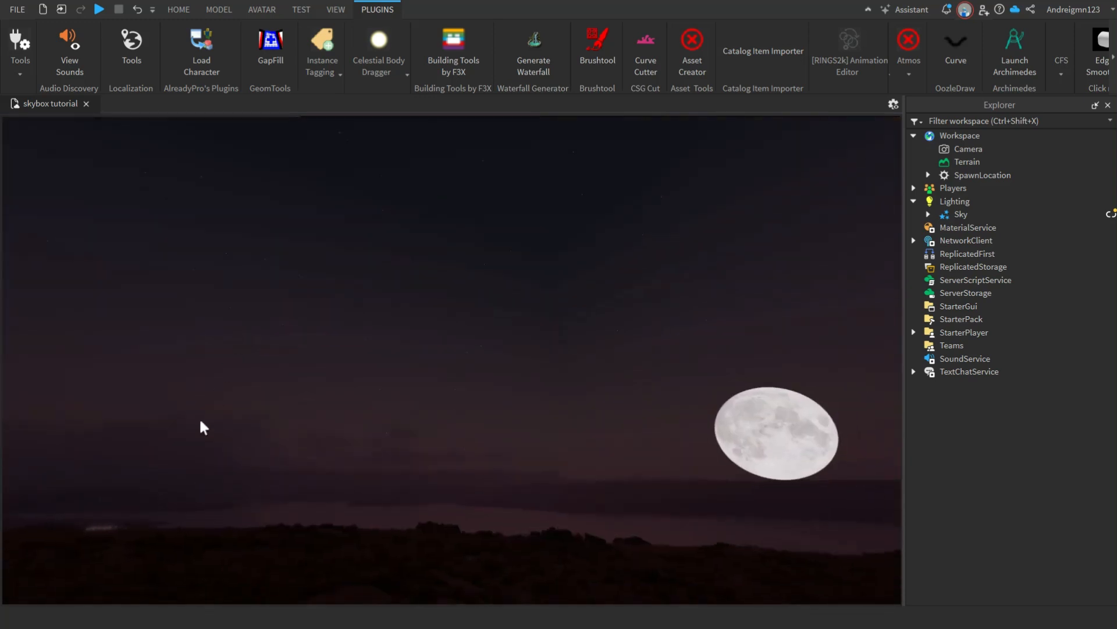
left_click_drag(200, 422, 232, 388)
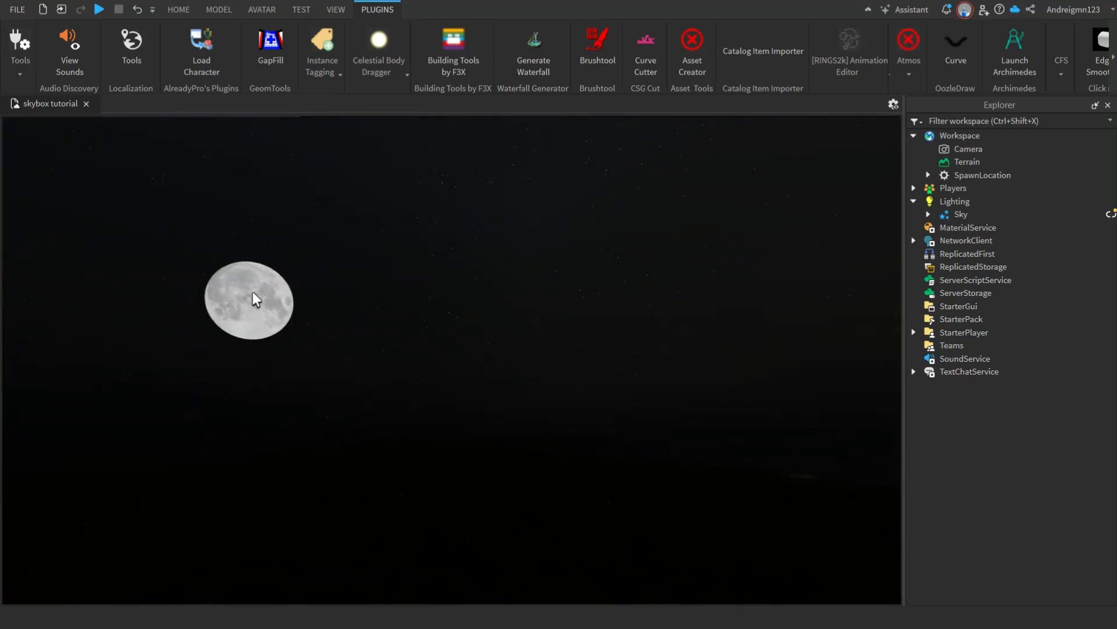
left_click_drag(252, 293, 751, 305)
Add a ColorCorrectionEffect to Lighting and set its Saturation to 1.
left_click(980, 201)
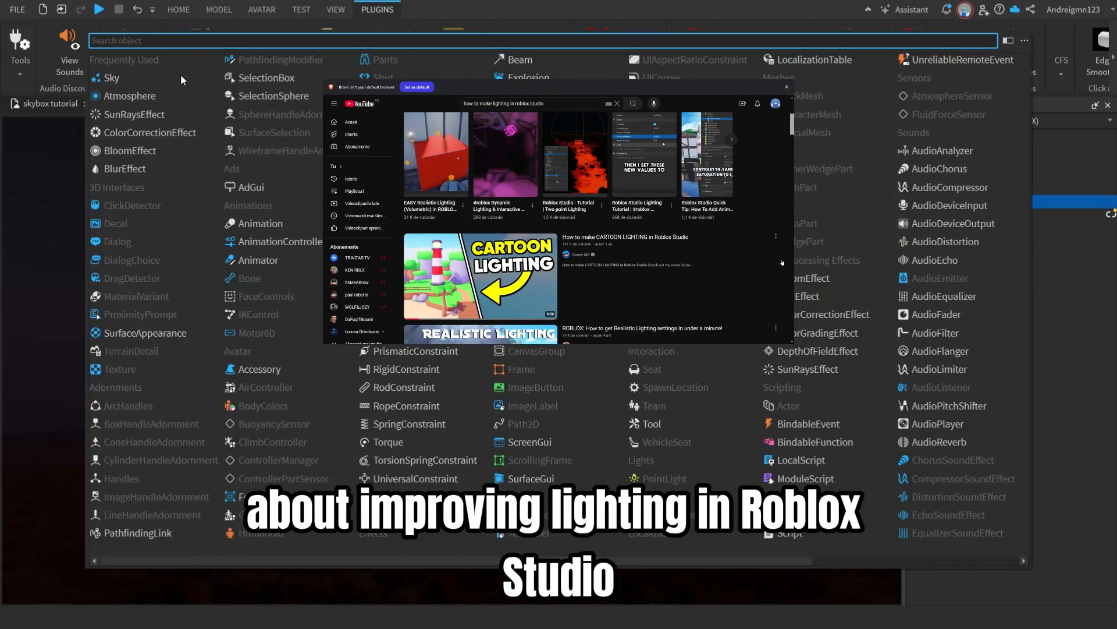
left_click(150, 132)
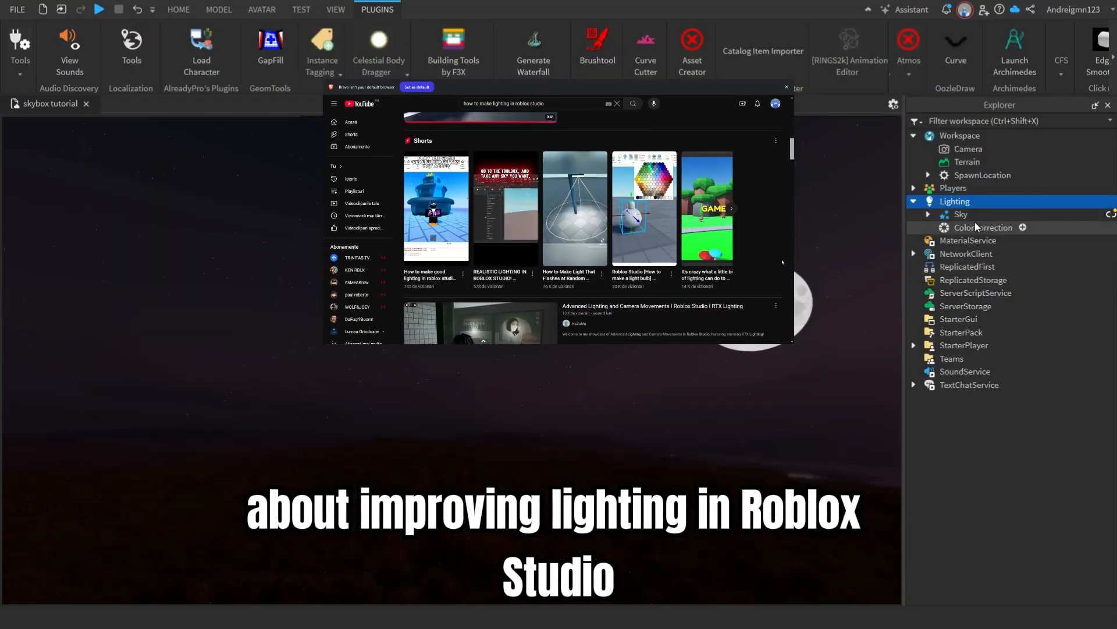
left_click(975, 227)
left_click(336, 9)
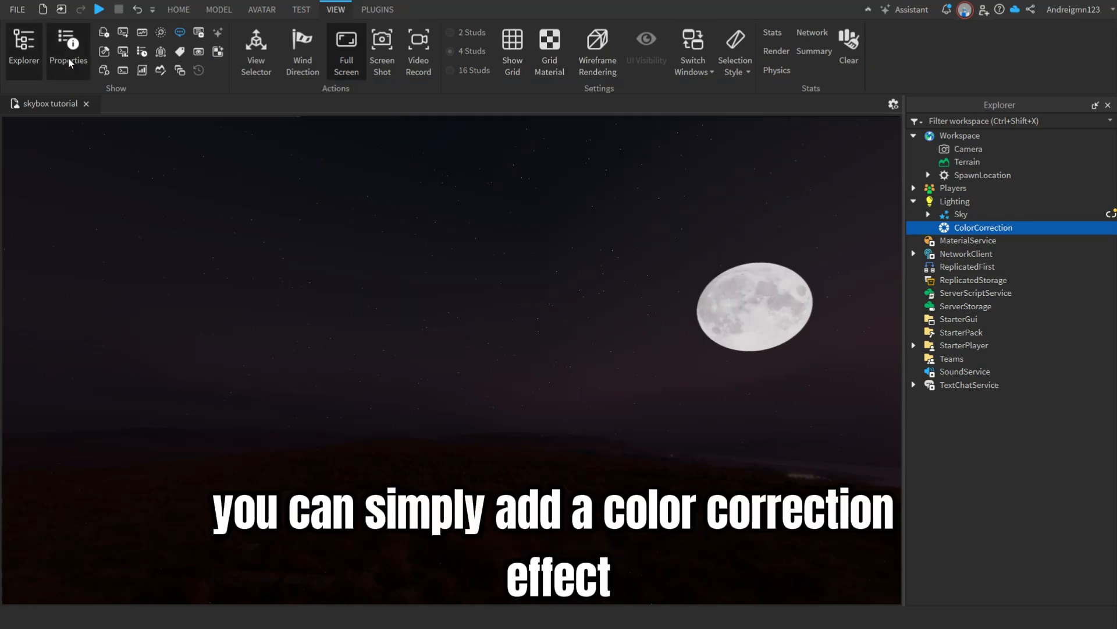
left_click(69, 61)
left_click(201, 308)
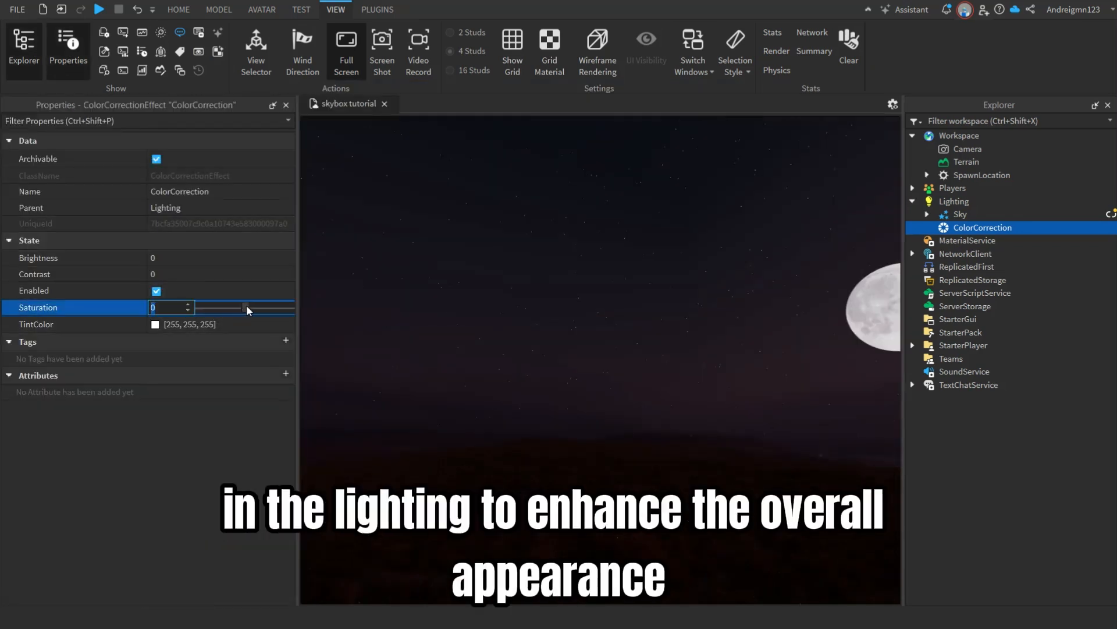
right_click_drag(490, 354, 563, 382)
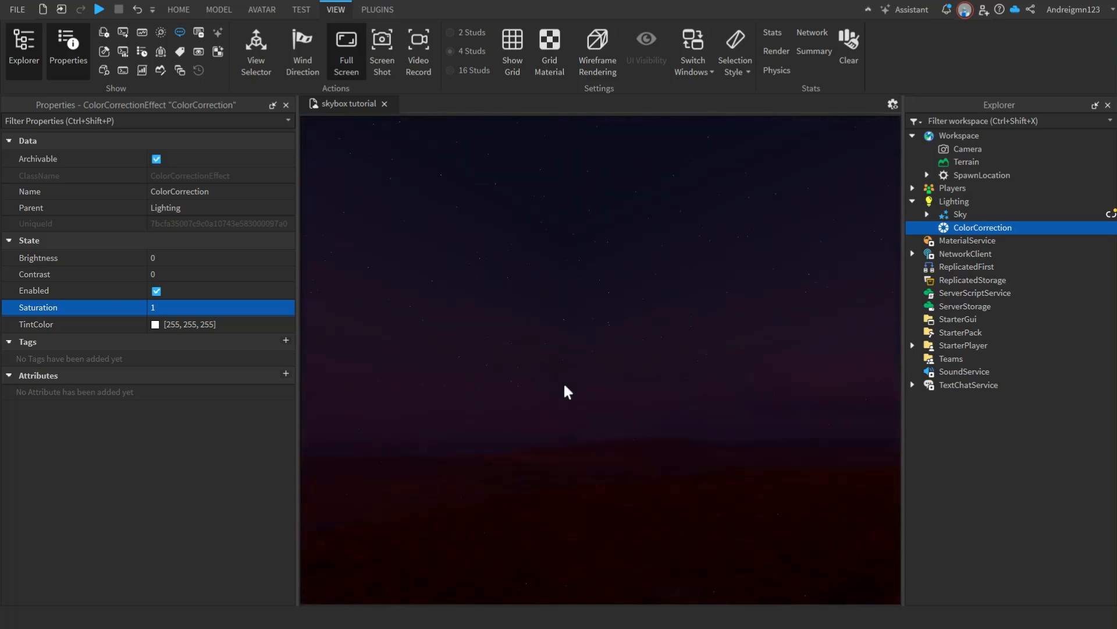
Set the ColorCorrection effect's Contrast to -0.1 and lower its Brightness slightly.
left_click(179, 273)
mouse_move(246, 274)
left_mouse_down()
mouse_move(260, 275)
mouse_move(243, 277)
left_mouse_up()
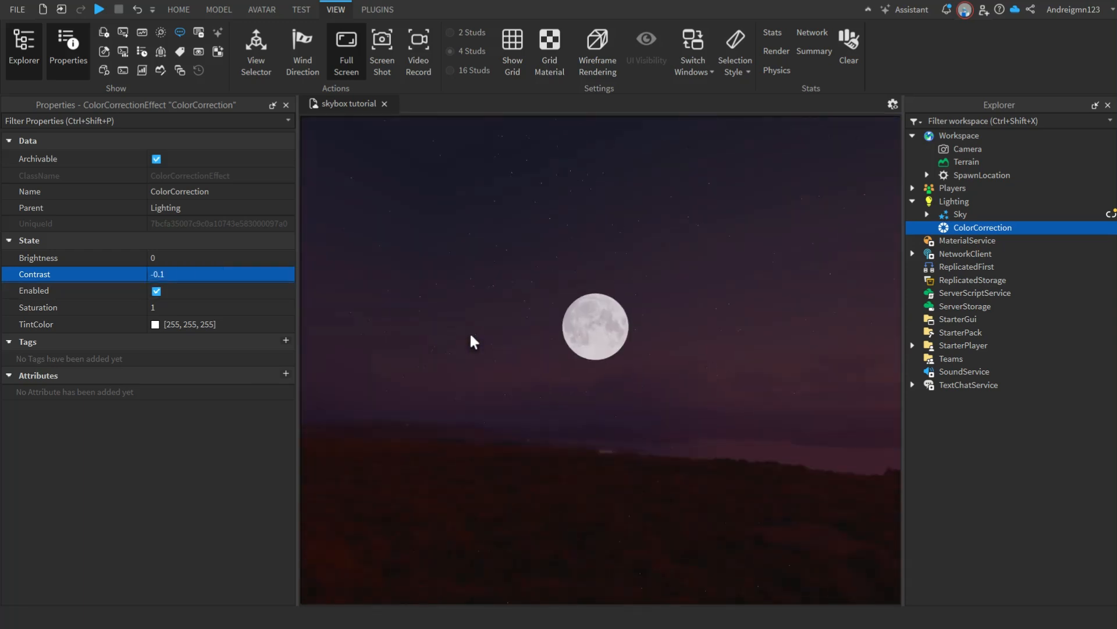
left_click(182, 260)
left_click_drag(246, 258, 240, 259)
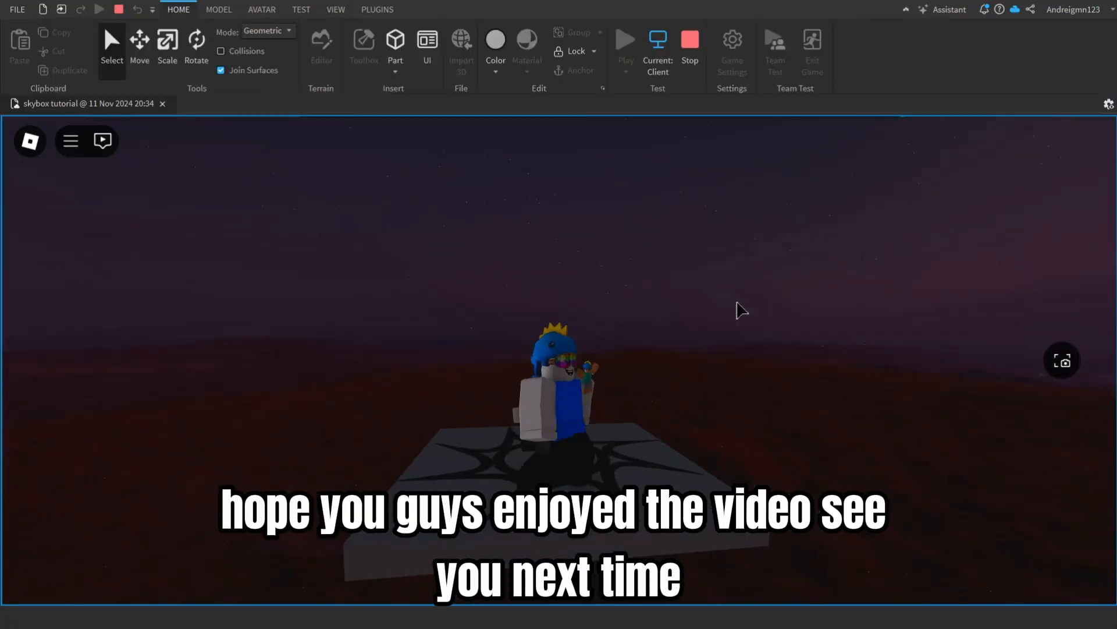
Send the chat command "/e wave" in the running playtest to make the avatar wave.
key("slash")
type("/e ")
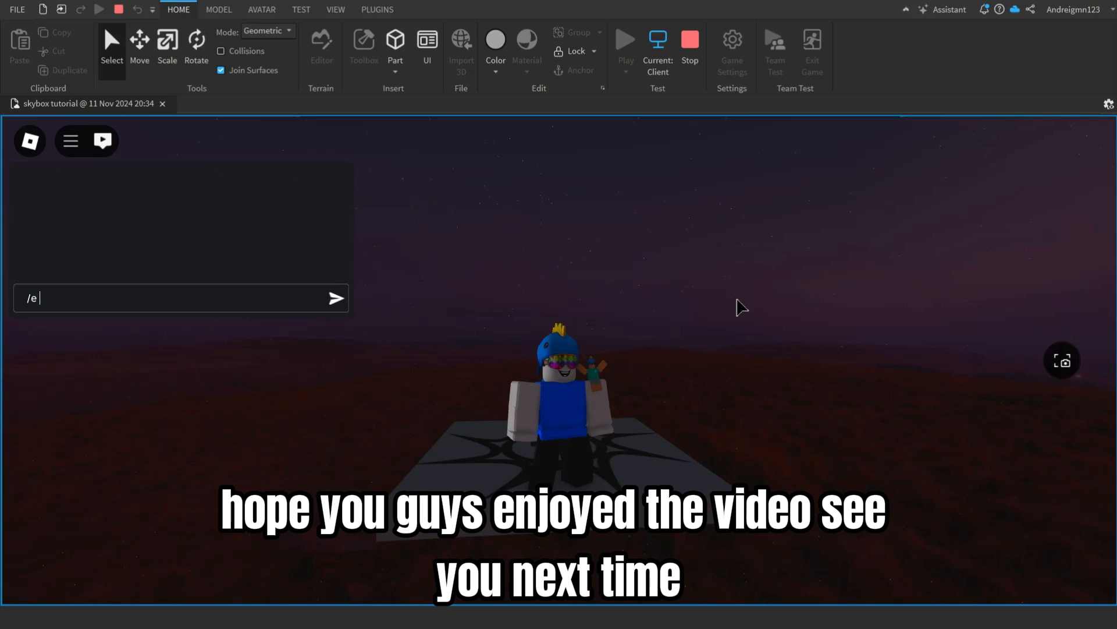
type("wave")
key("Return")
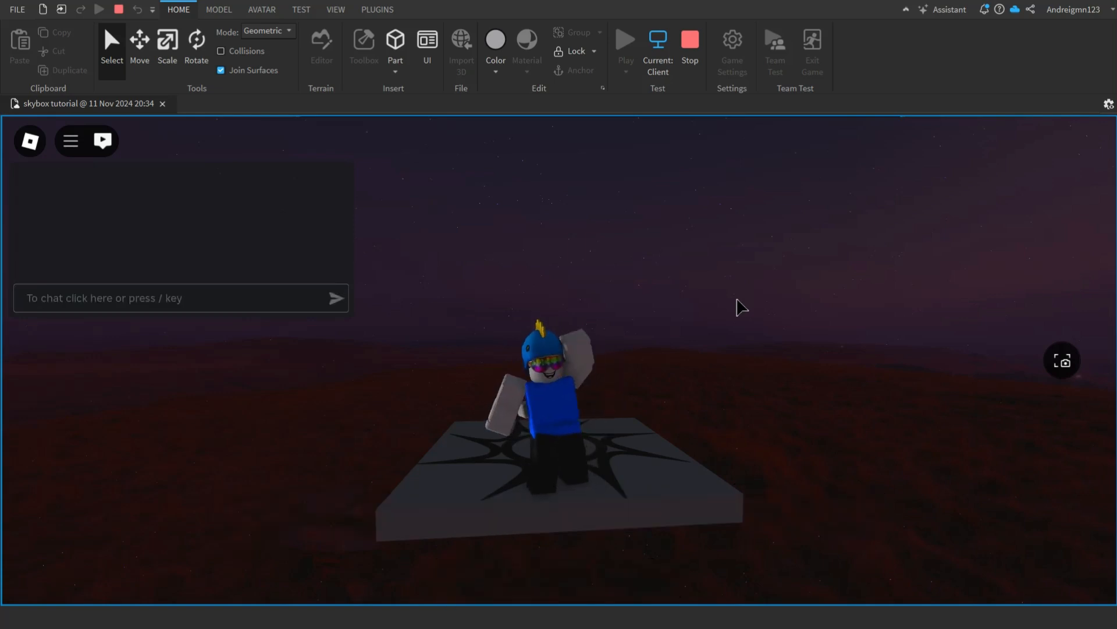